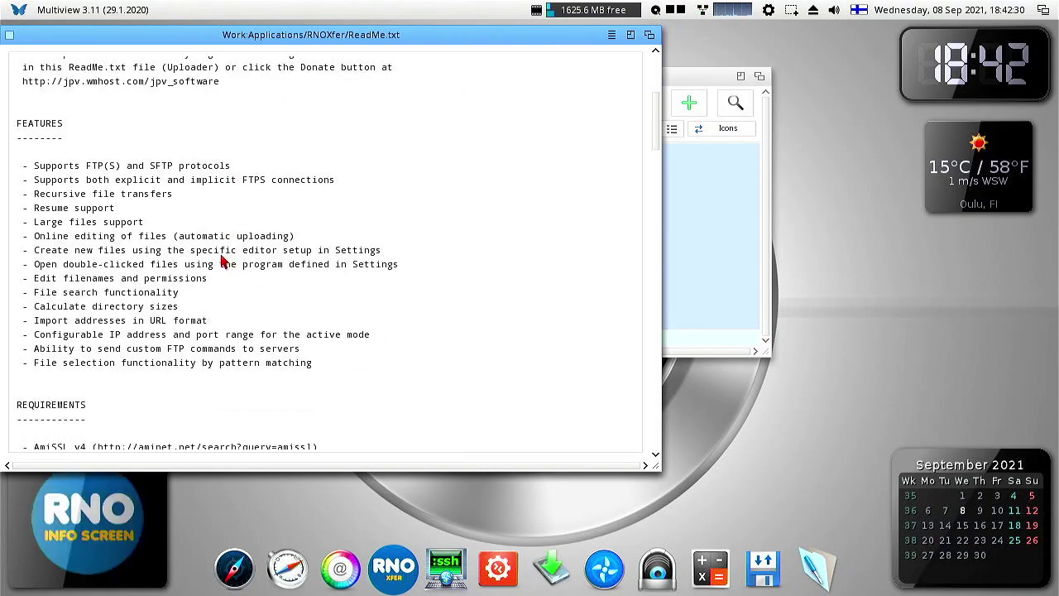
# - Read the ReadMe.txt from the feature list through the command line options and close it
pyautogui.scroll(-1, 225, 261)
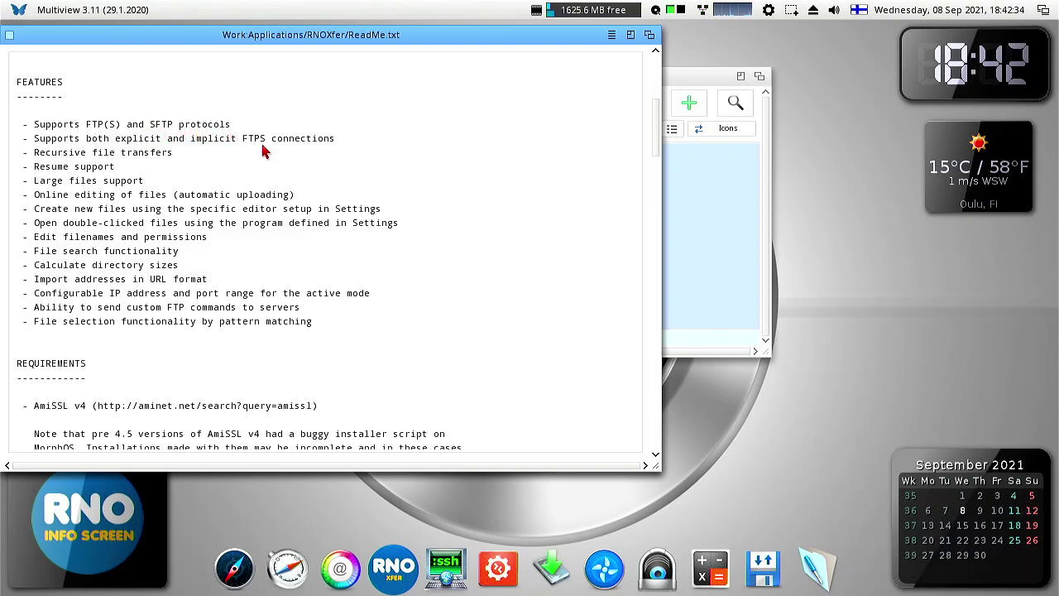
pyautogui.scroll(-13, 265, 153)
pyautogui.scroll(-11, 249, 170)
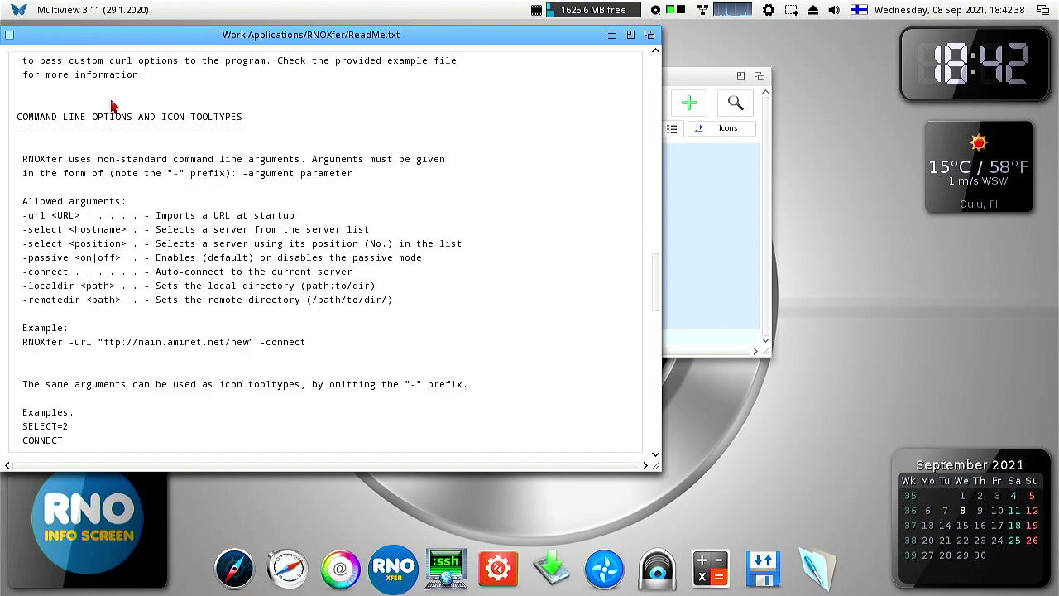
pyautogui.click(9, 35)
# - Launch RNOXfer and connect to the main.aminet.net server over FTP
pyautogui.doubleClick(420, 257)
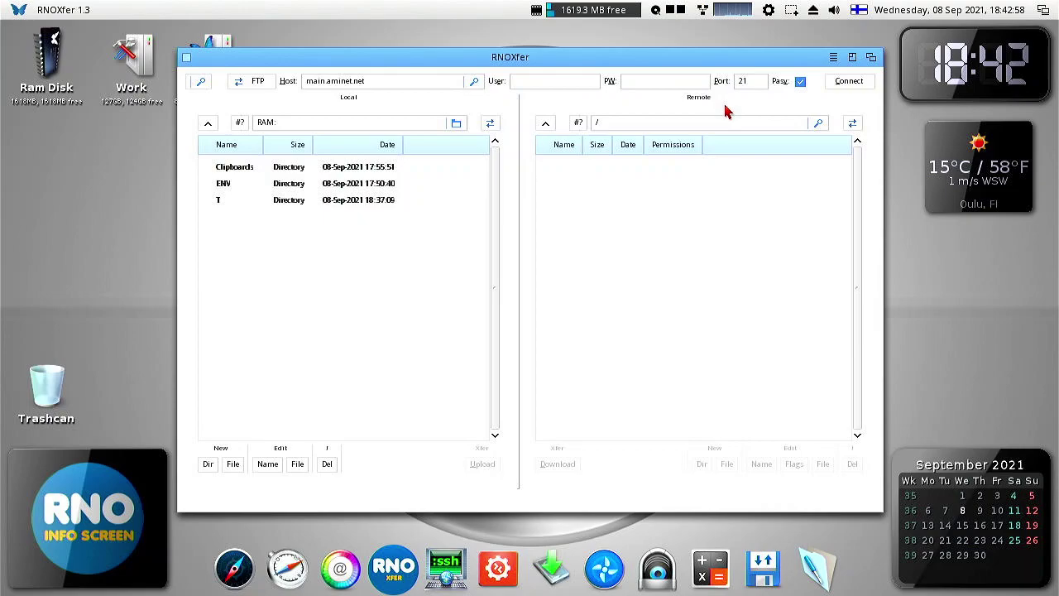
pyautogui.click(850, 79)
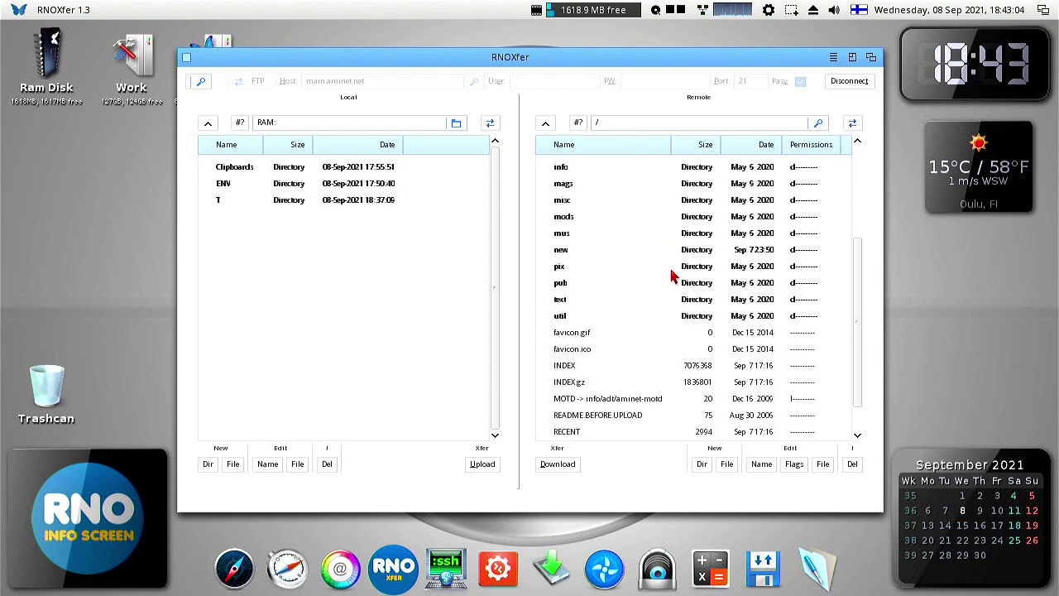
# - Select README.BEFORE.UPLOAD, RECENT and RECENT.gz in the remote file list
pyautogui.scroll(-4, 672, 273)
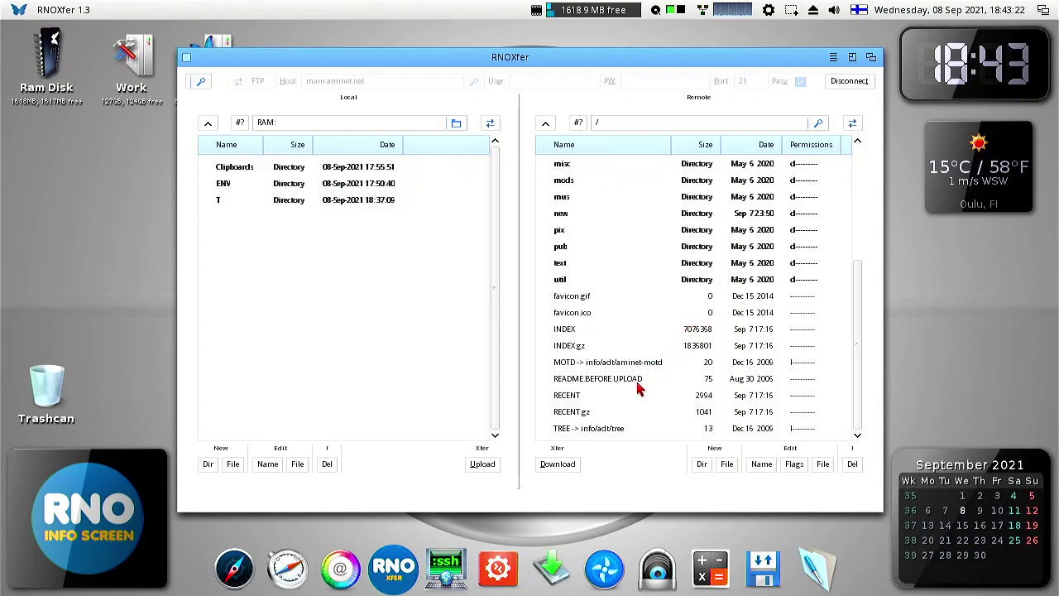
pyautogui.click(604, 384)
pyautogui.moveTo(602, 386); pyautogui.dragTo(599, 413)
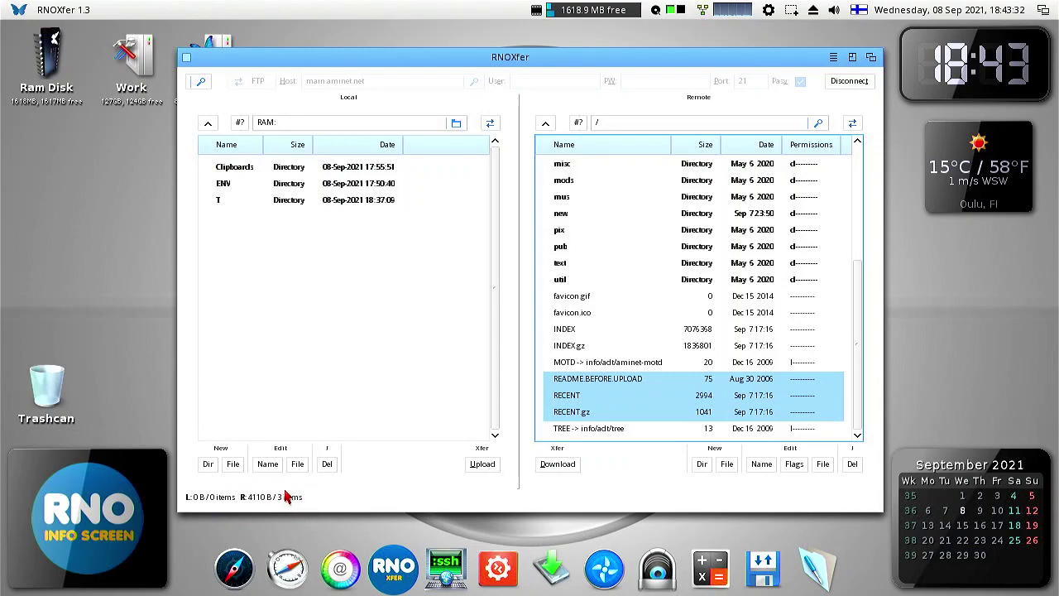
pyautogui.rightClick(3, 8)
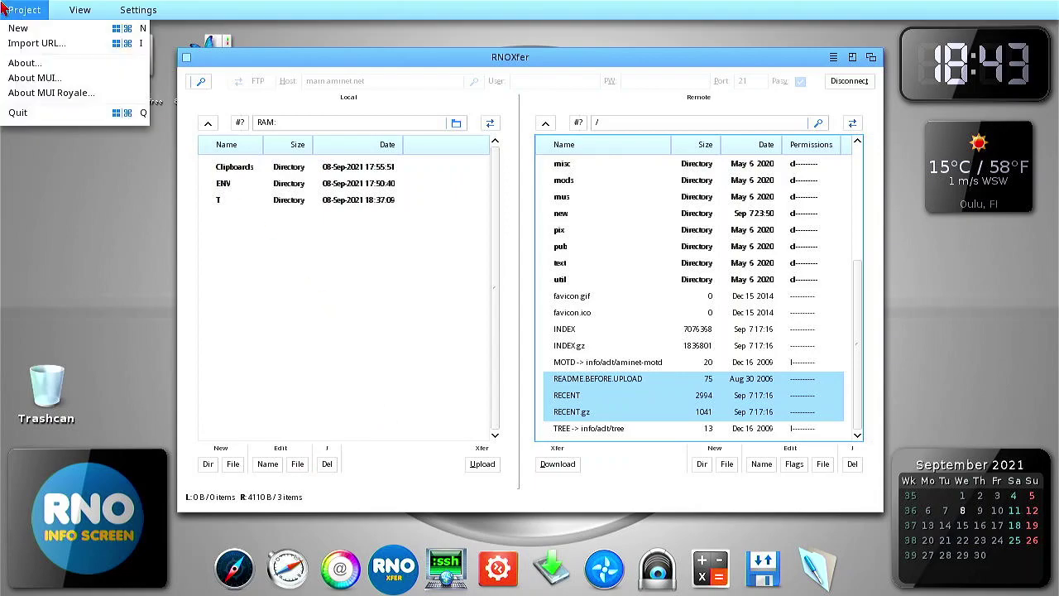
pyautogui.moveTo(69, 6)
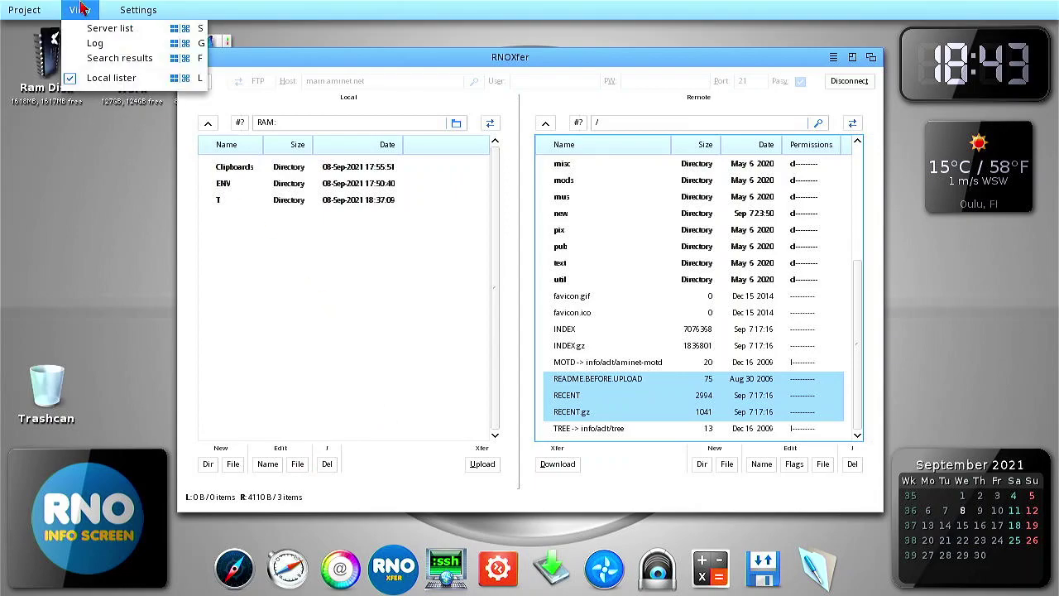
pyautogui.moveTo(141, 10)
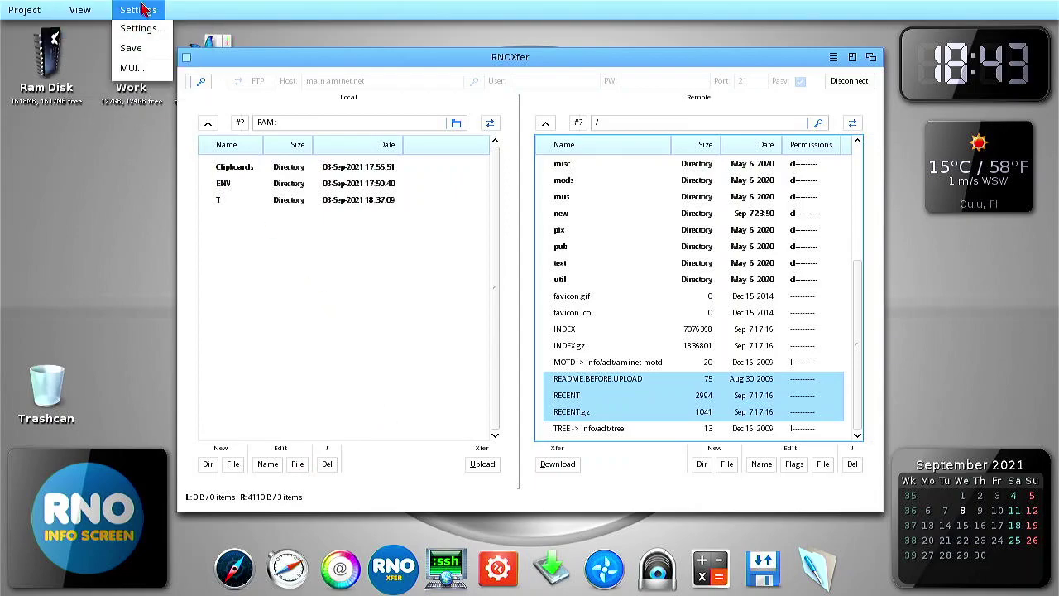
pyautogui.rightClick(345, 240)
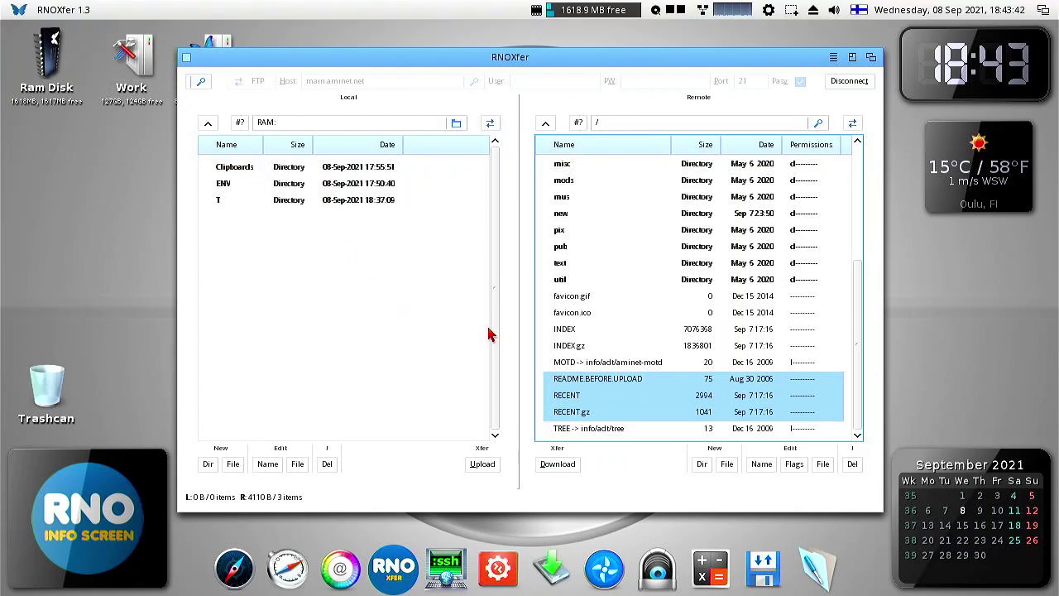
# - Disconnect from main.aminet.net and keep FTP as the connection protocol
pyautogui.click(838, 81)
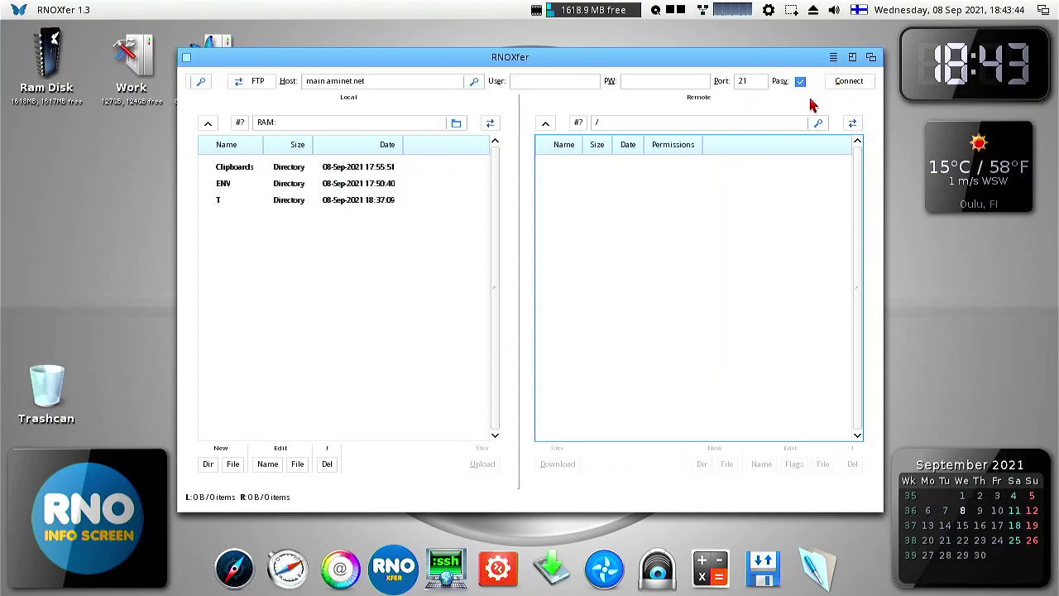
pyautogui.click(262, 82)
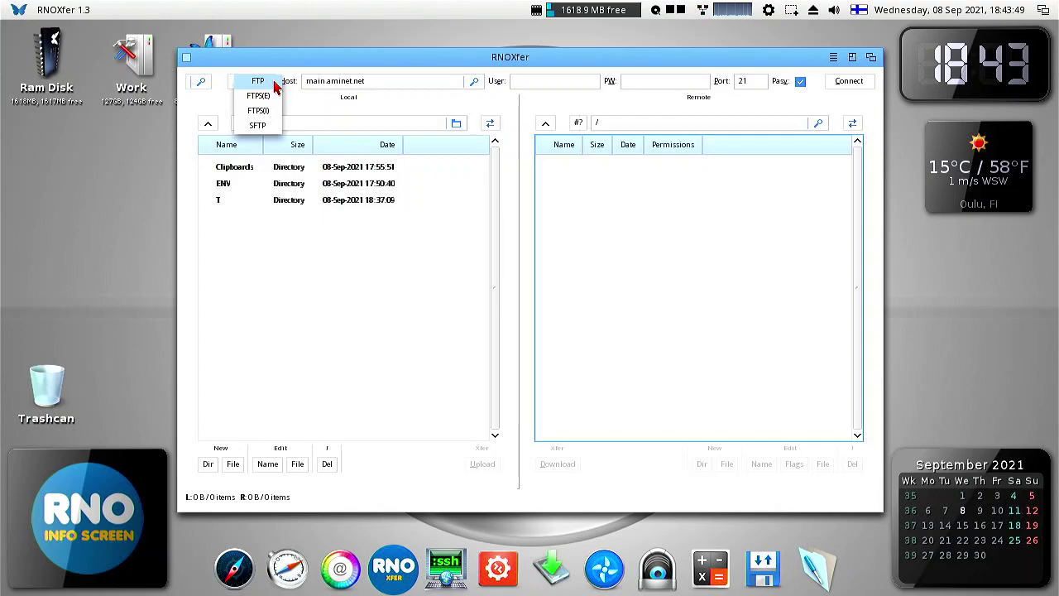
pyautogui.click(275, 86)
# - Set the host to jpv.wmhost.com, enter the user name and account password, and set the protocol to FTPS(E)
pyautogui.click(391, 83)
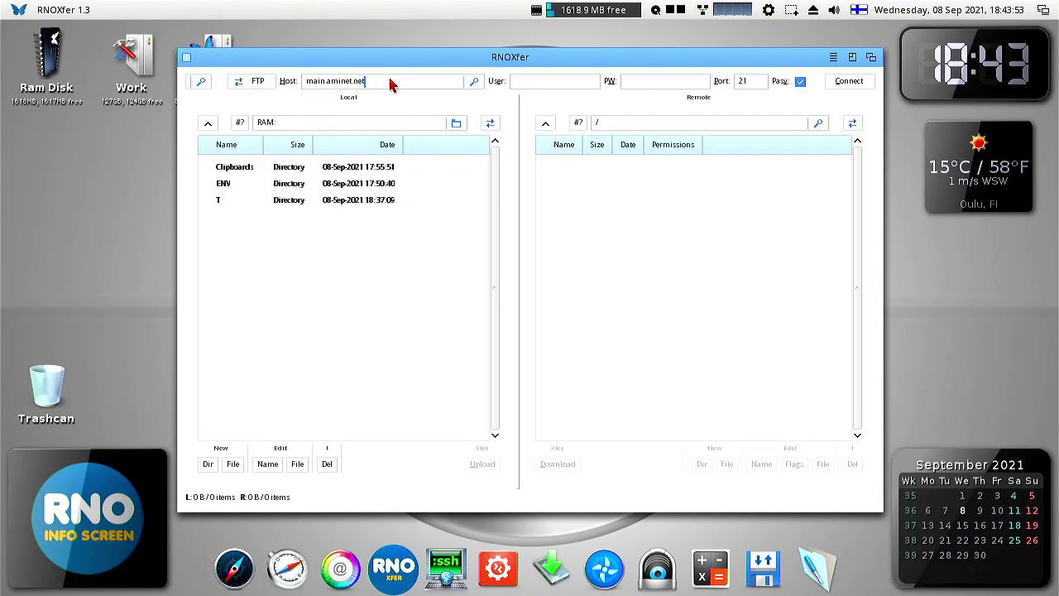
pyautogui.hotkey('shift', 'BackSpace')
pyautogui.write('jpv.wmhost.com')
pyautogui.press('Tab')
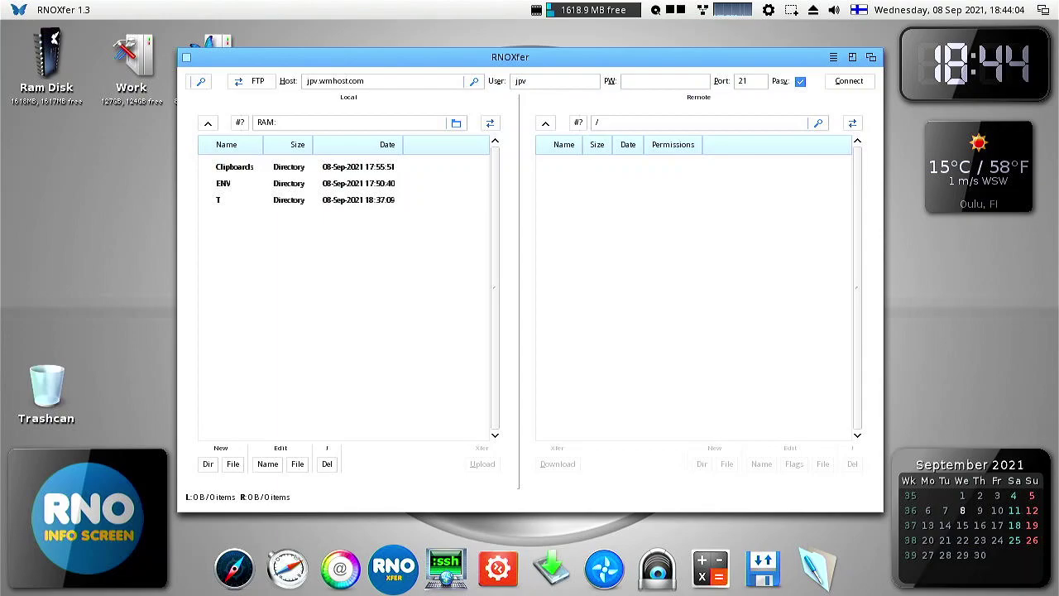
pyautogui.write('***')
pyautogui.click(237, 85)
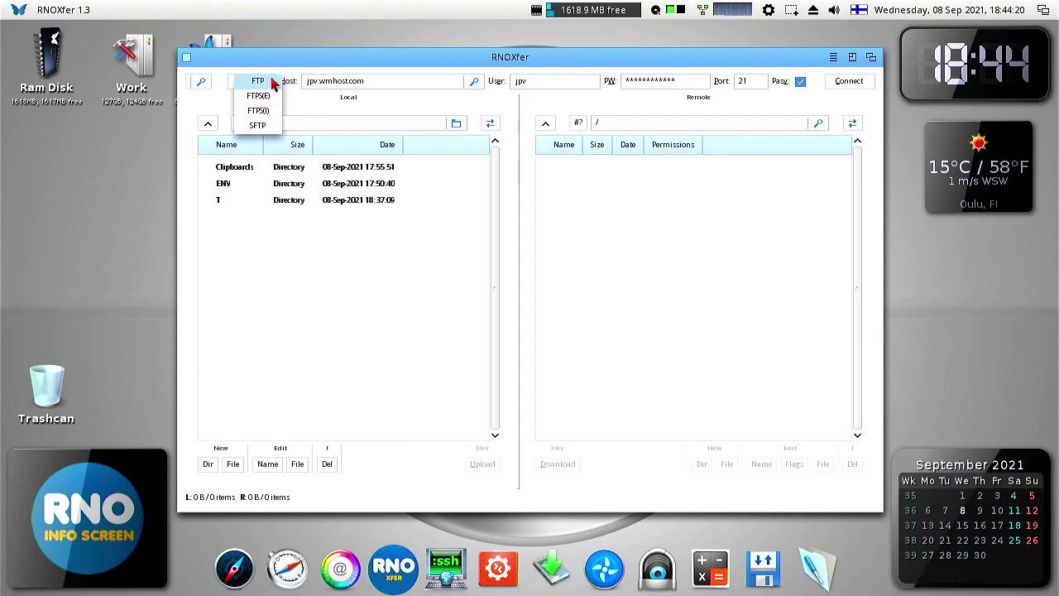
pyautogui.click(272, 98)
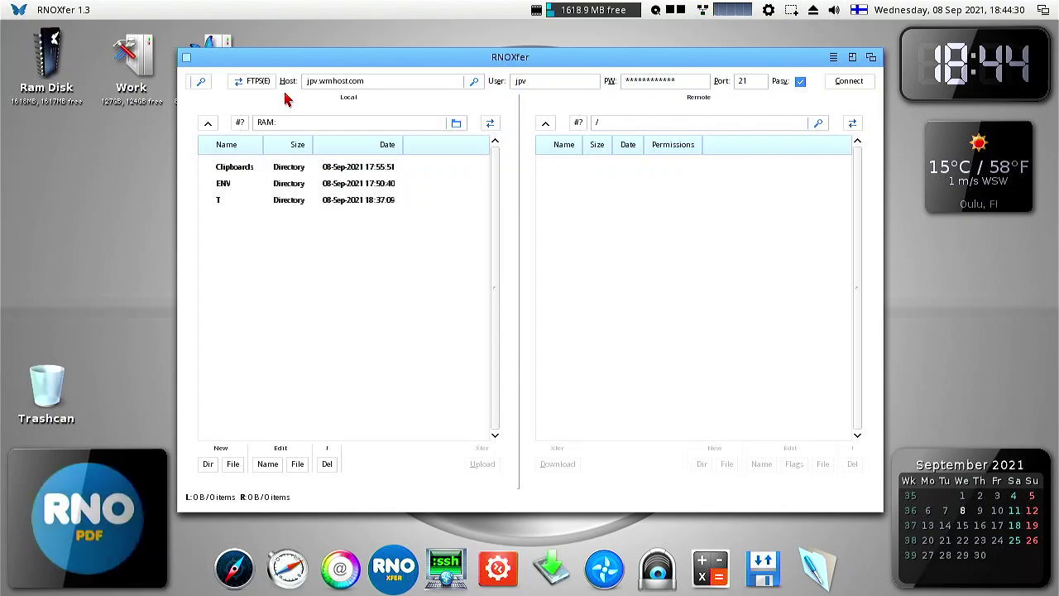
# - Try the FTPS(I) and SFTP protocols for the connection and return to FTPS(E)
pyautogui.click(270, 82)
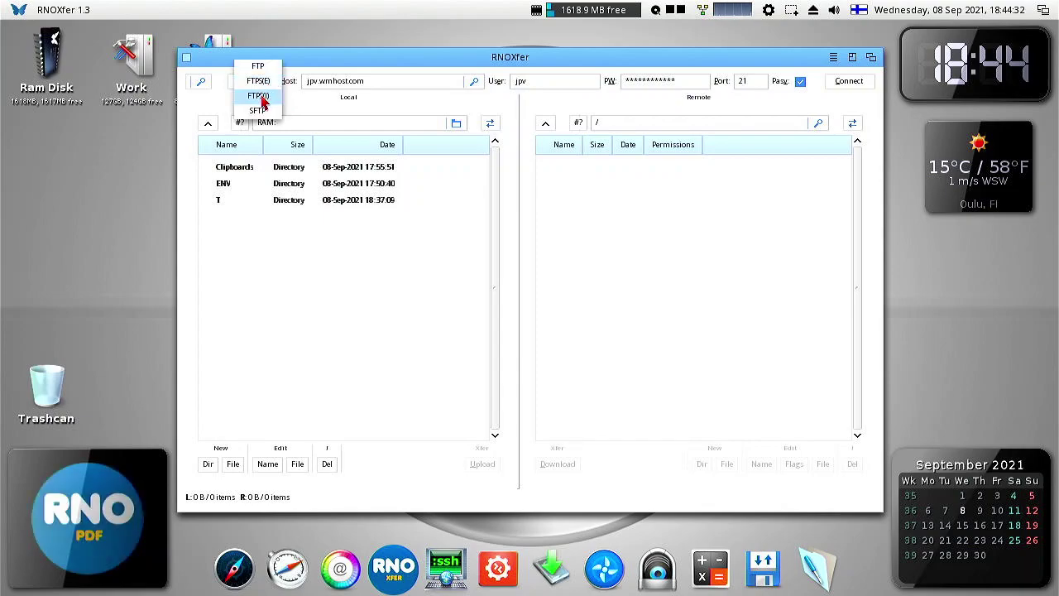
pyautogui.click(279, 99)
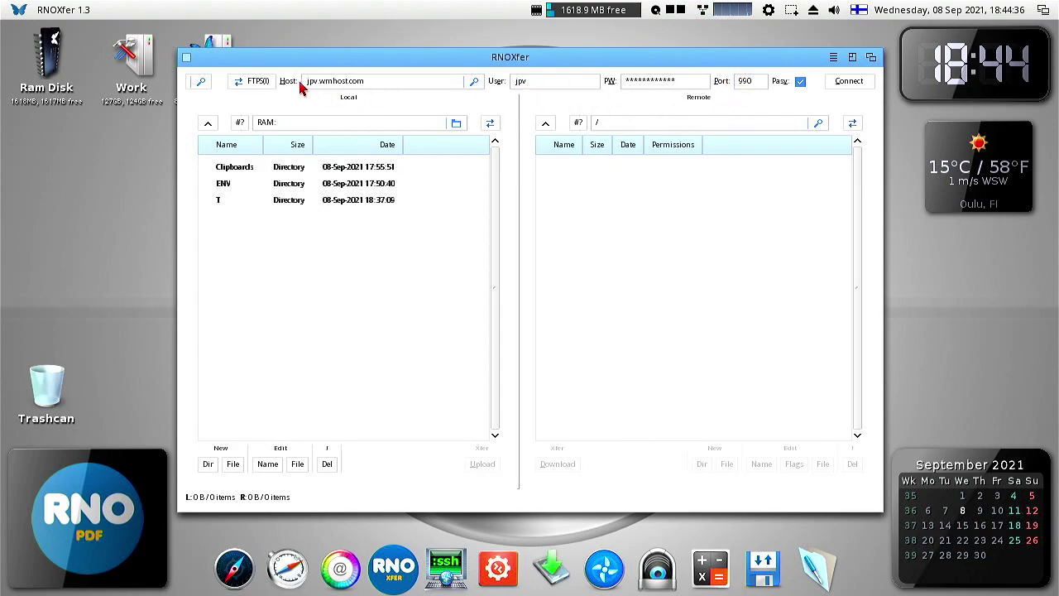
pyautogui.click(267, 82)
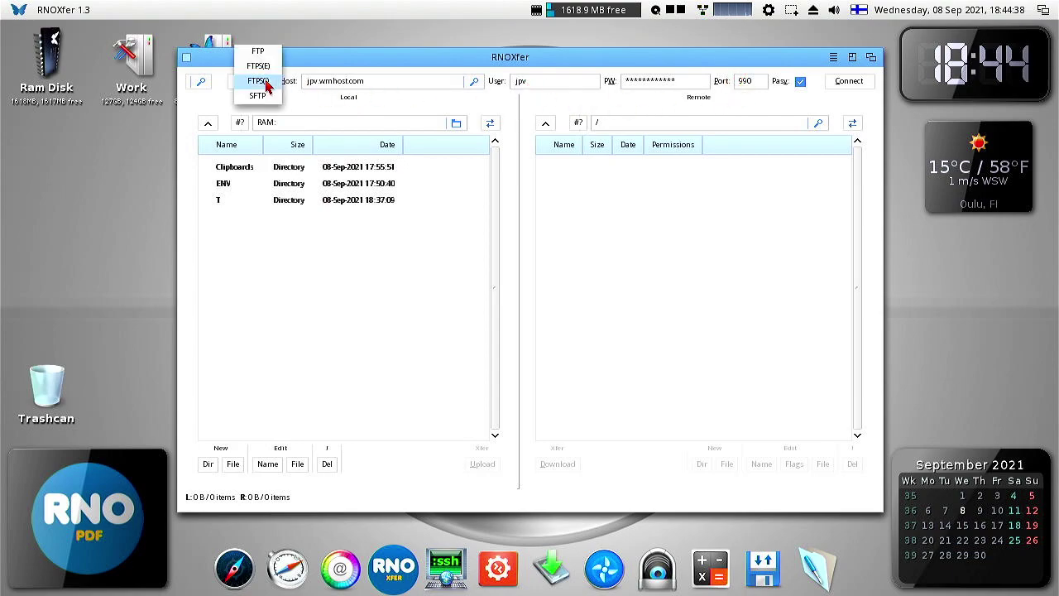
pyautogui.click(265, 96)
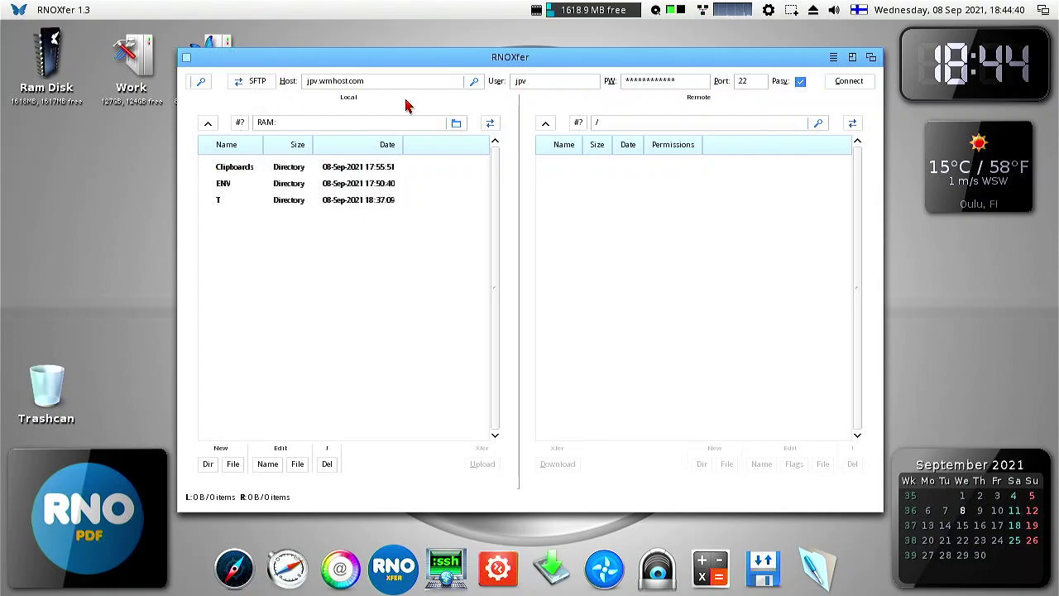
pyautogui.click(265, 82)
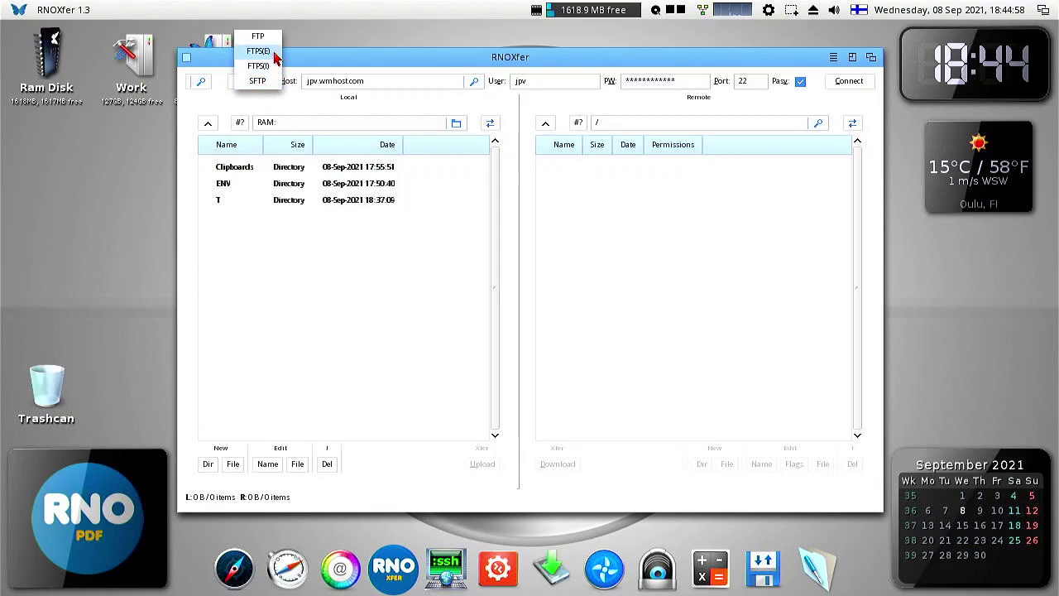
pyautogui.click(277, 59)
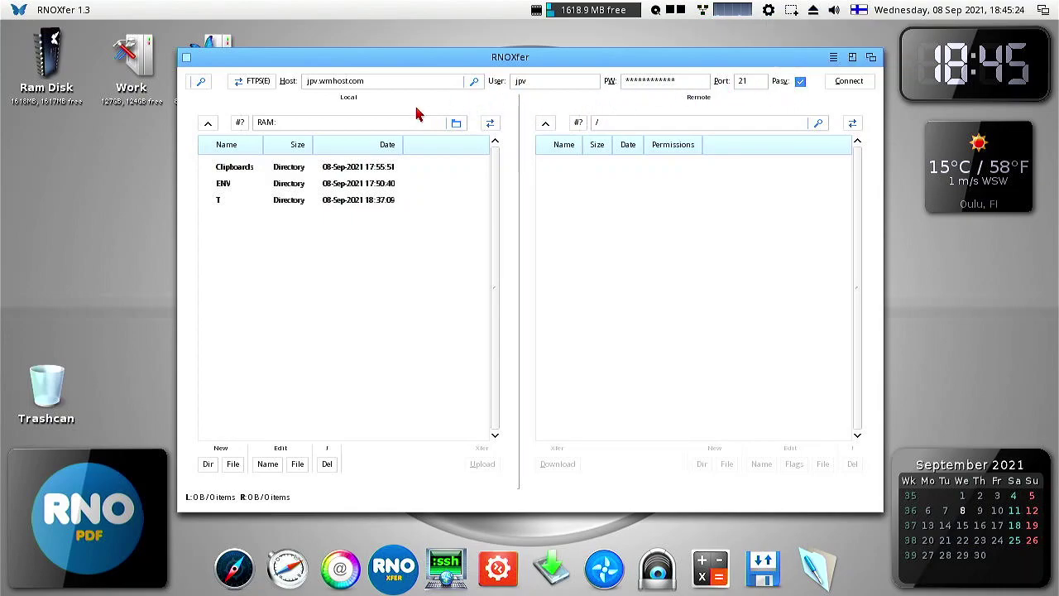
# - With the server list open, connect to jpv.wmhost.com over FTPS(E) and add the connection to the list
pyautogui.rightClick(98, 8)
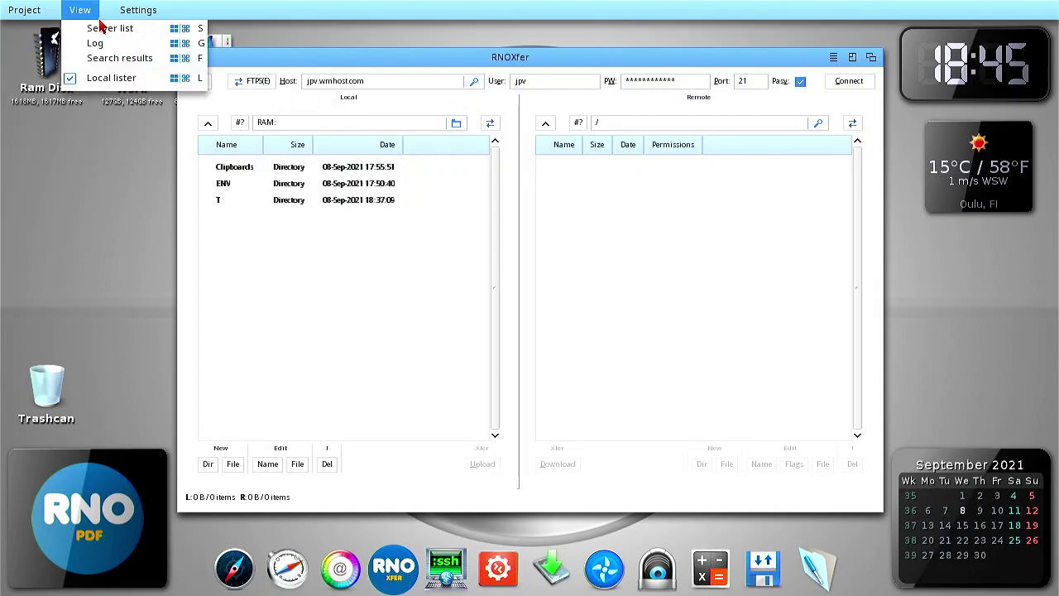
pyautogui.click(127, 32)
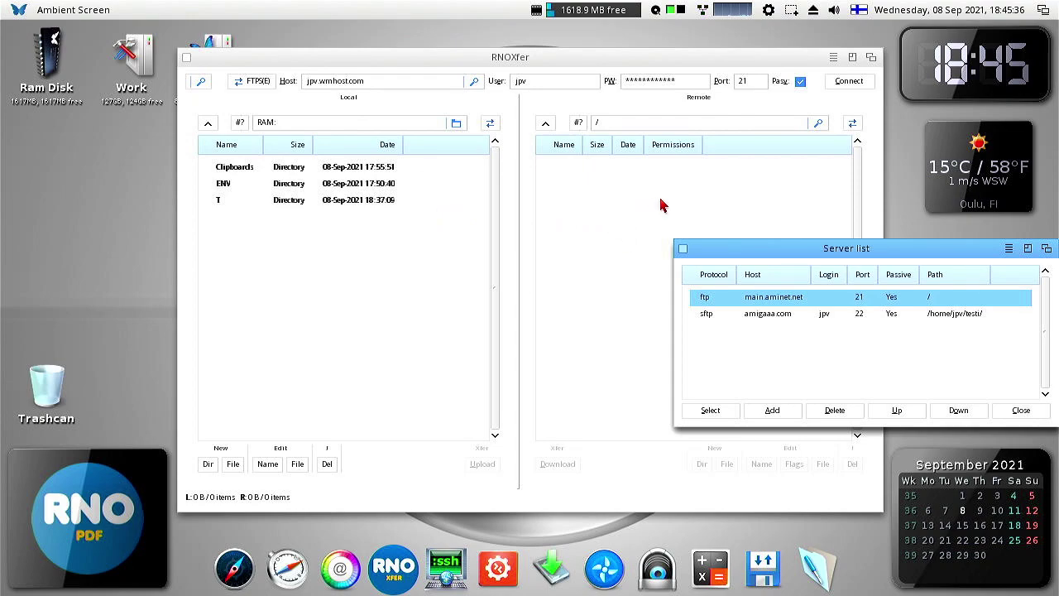
pyautogui.click(839, 83)
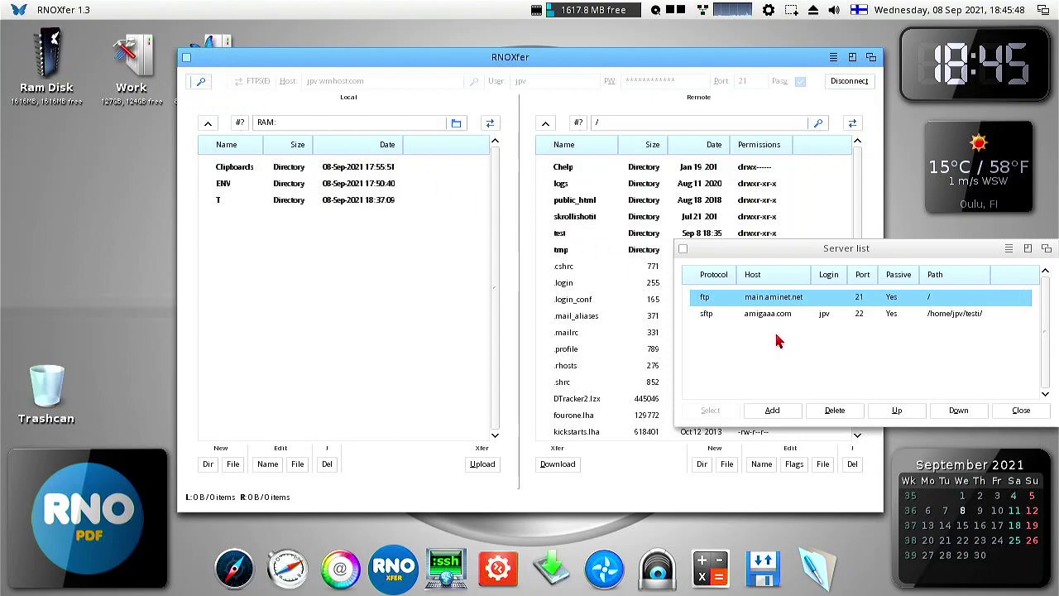
pyautogui.click(773, 412)
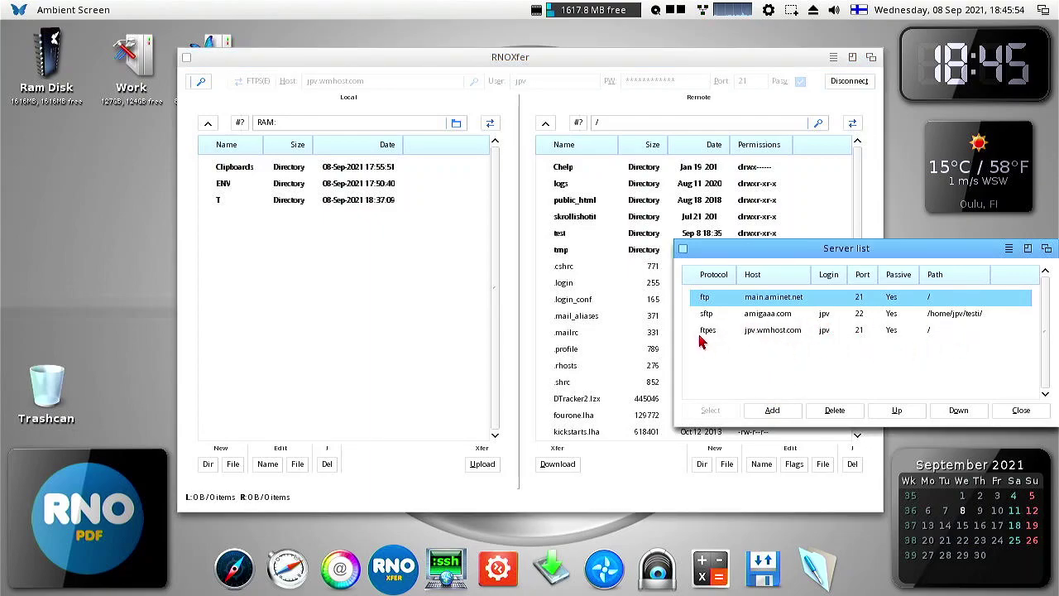
# - Disconnect, set the protocol to FTP, and replace the existing jpv.wmhost.com entry in the server list with the updated connection
pyautogui.click(840, 86)
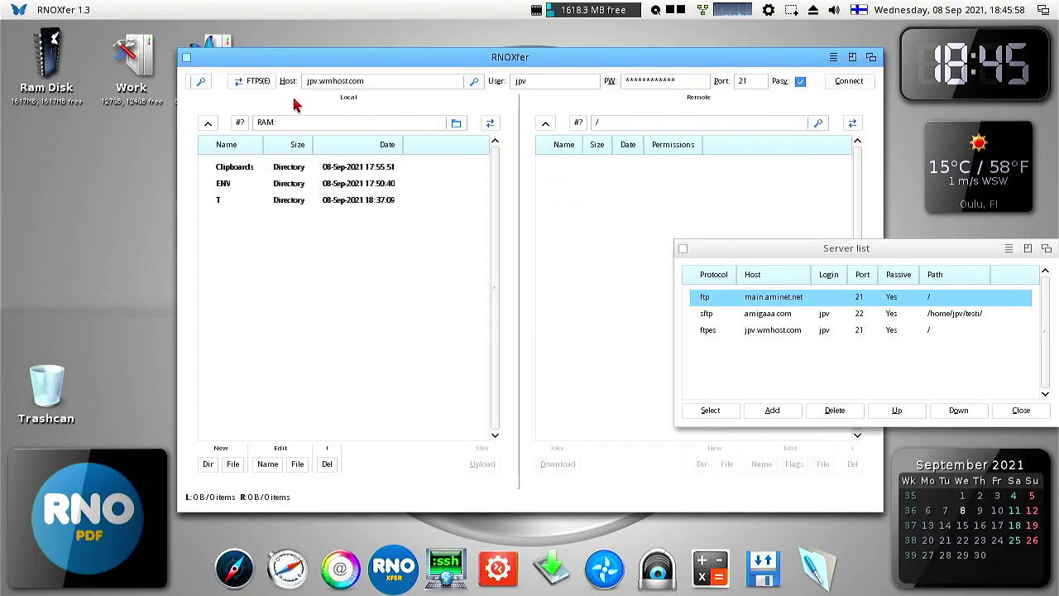
pyautogui.click(273, 84)
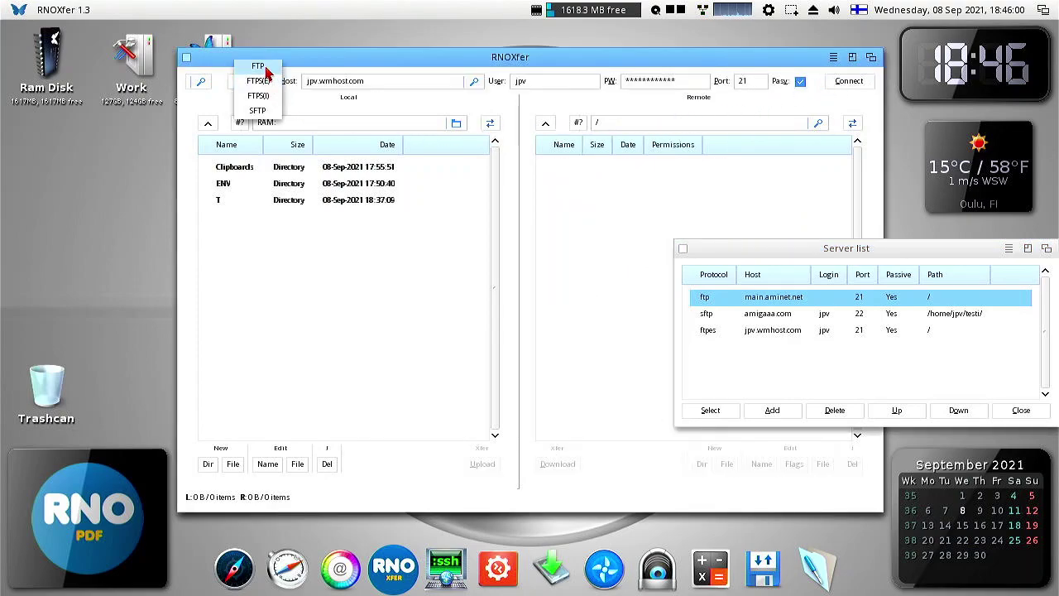
pyautogui.click(258, 66)
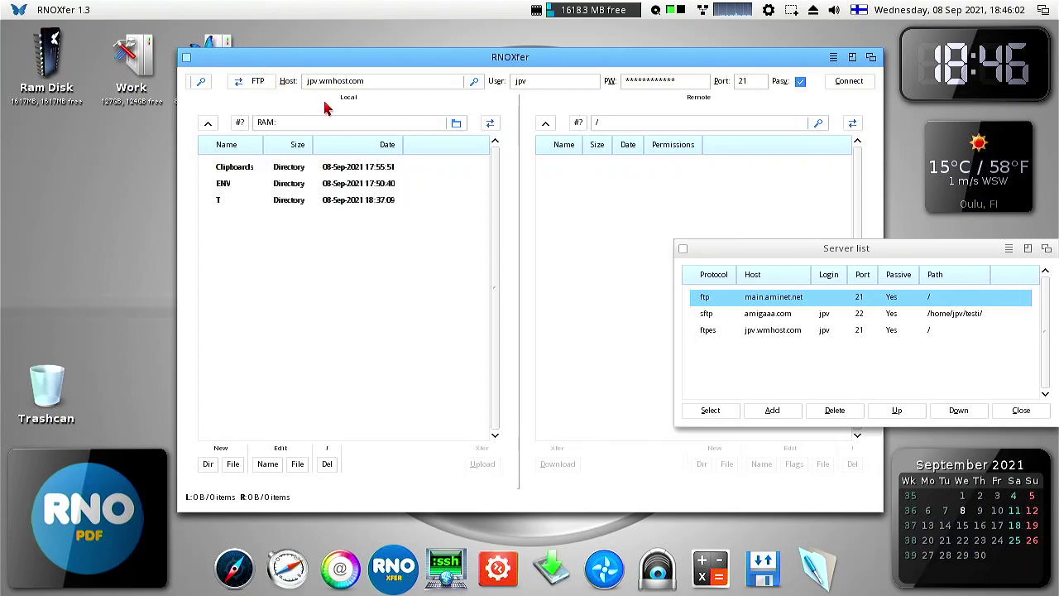
pyautogui.click(773, 411)
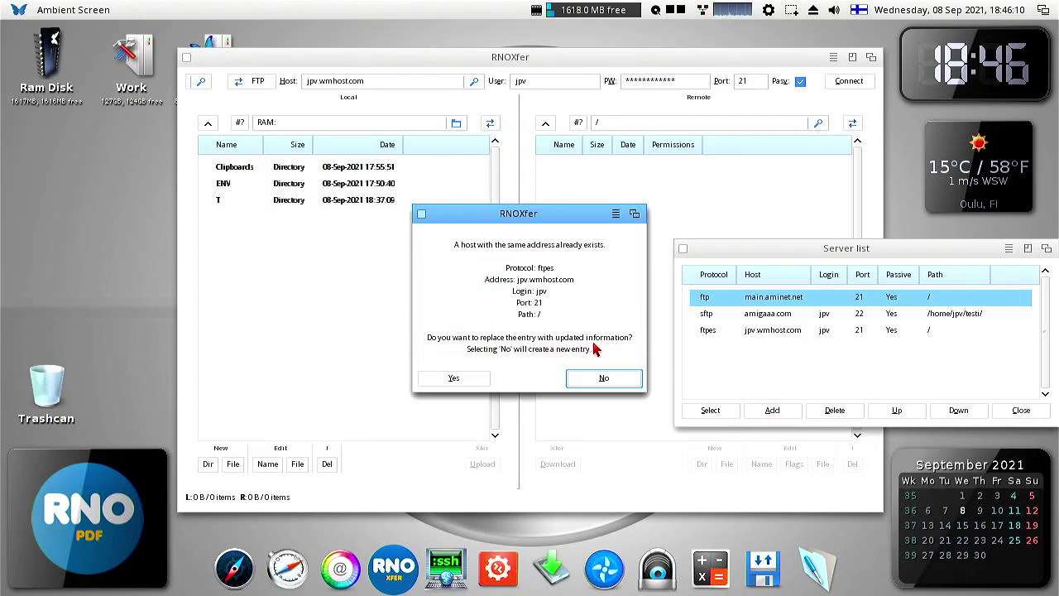
pyautogui.click(468, 383)
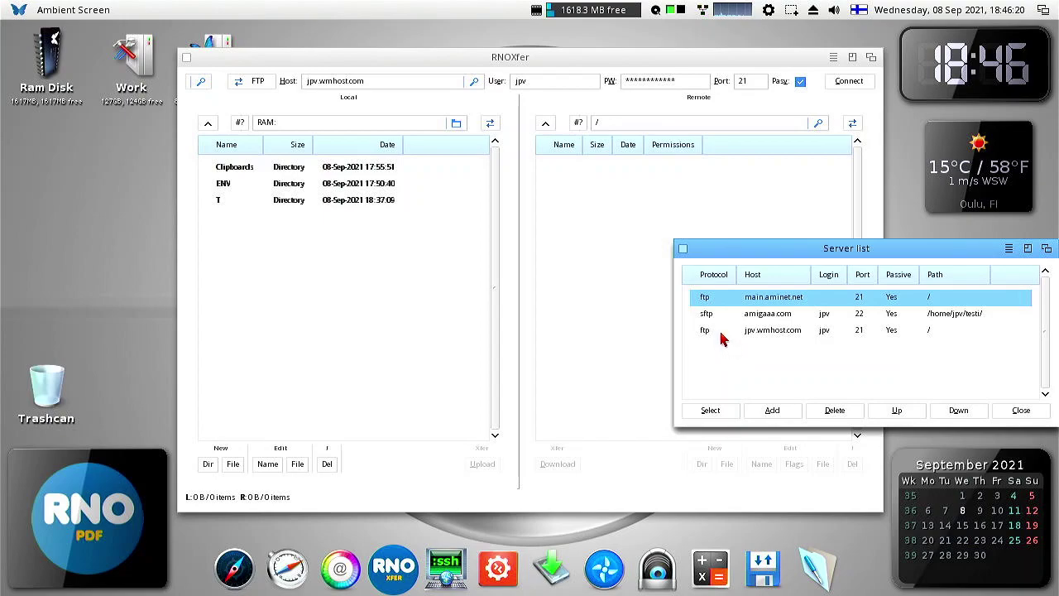
# - Connect to the saved jpv.wmhost.com entry from the server list and disconnect again
pyautogui.doubleClick(721, 339)
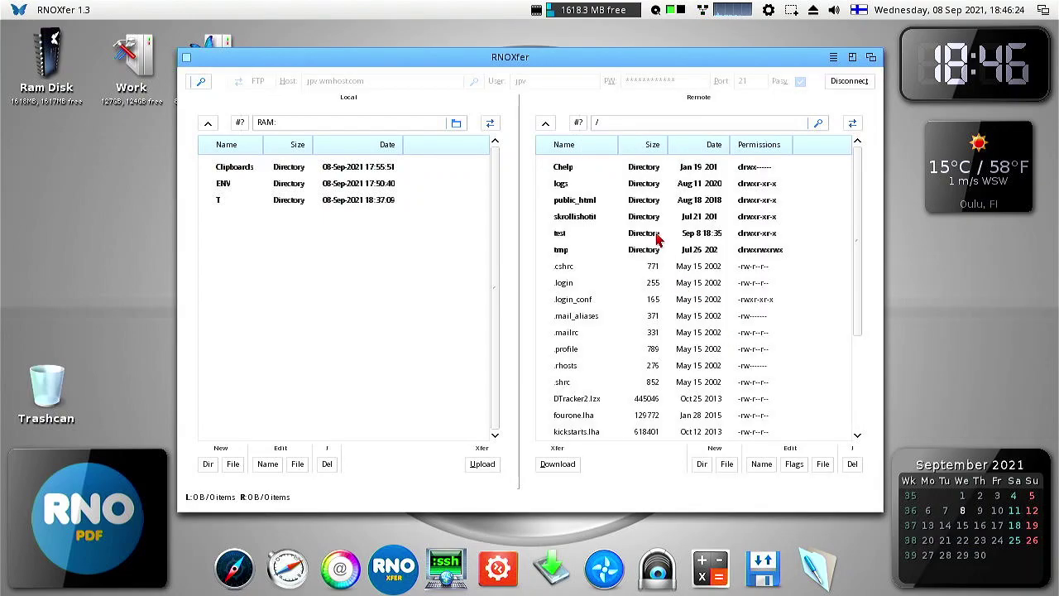
pyautogui.click(837, 83)
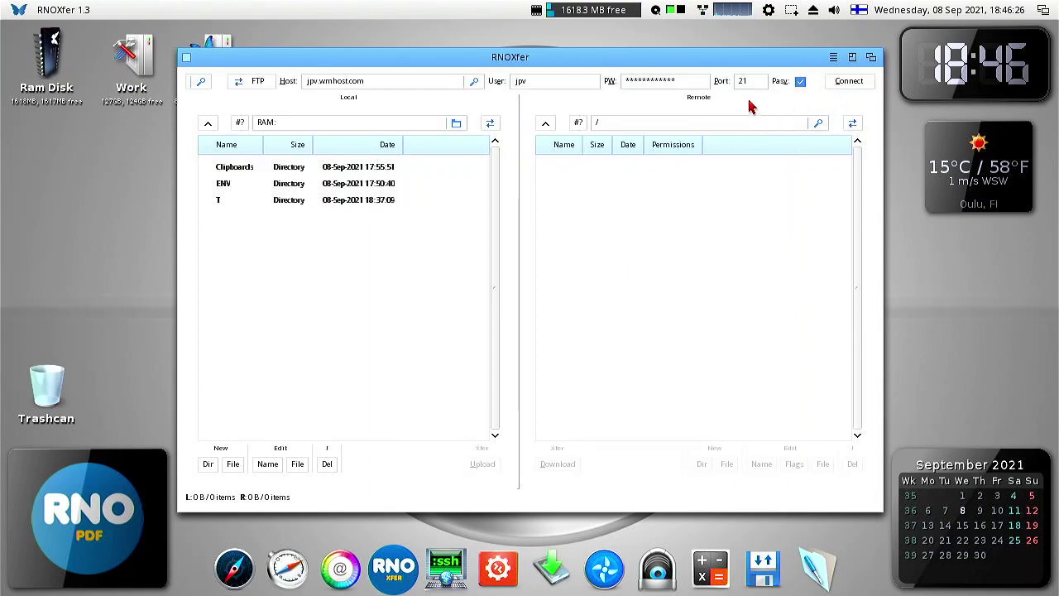
# - Reopen the server list and load the saved amigaaa.com SFTP entry into the connection settings
pyautogui.click(201, 82)
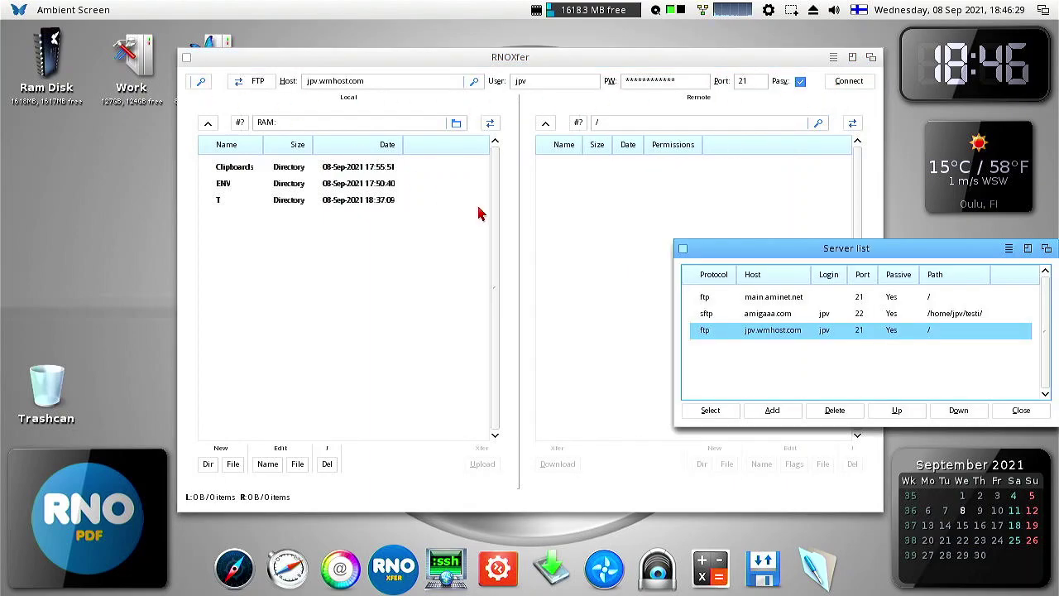
pyautogui.click(762, 316)
pyautogui.click(711, 411)
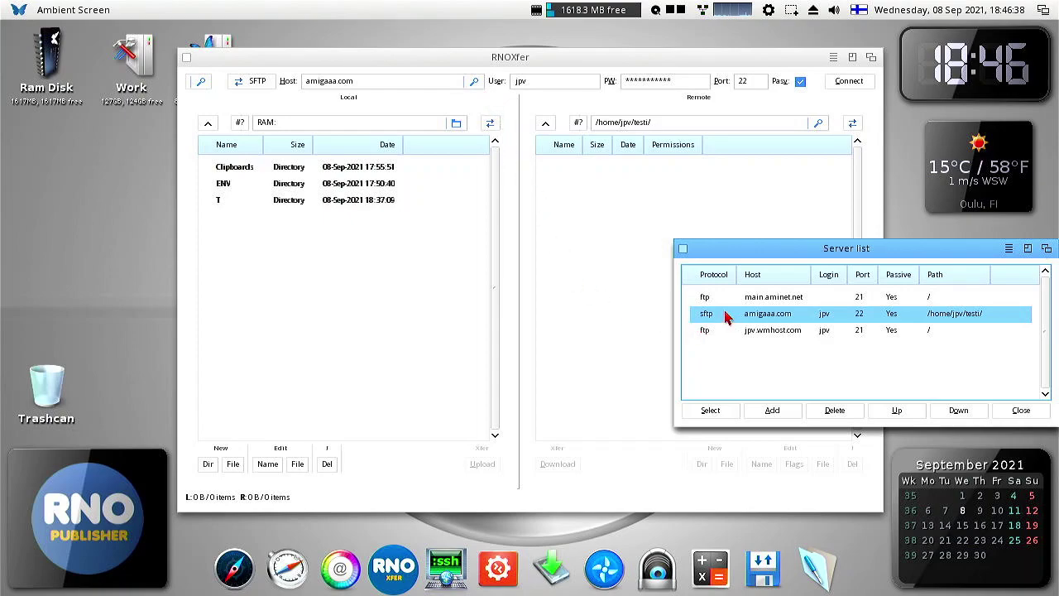
# - Copy the main.aminet.net entry in the server list as a URL
pyautogui.click(755, 298)
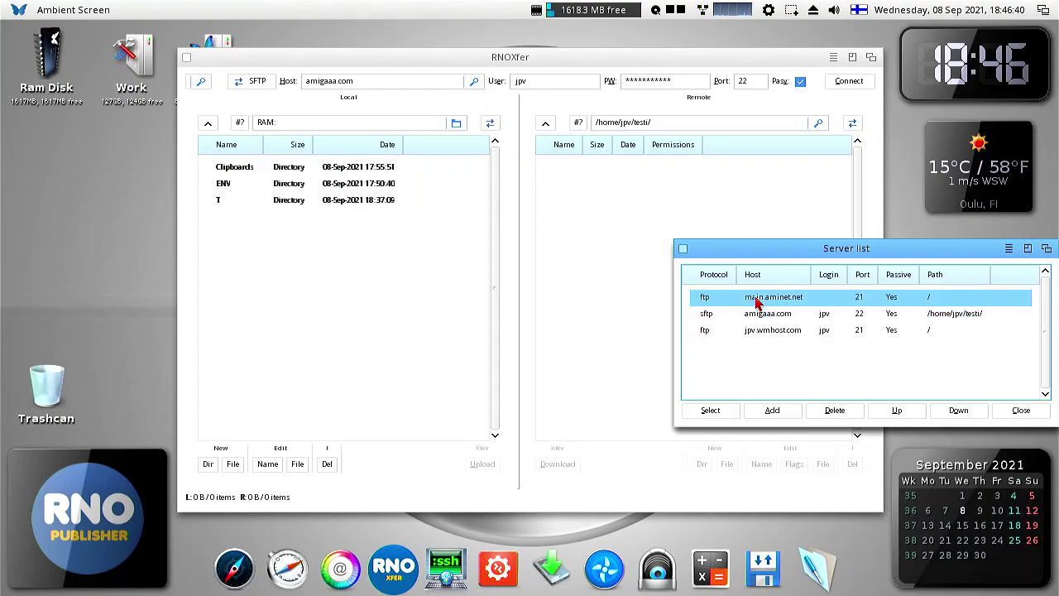
pyautogui.rightClick(756, 303)
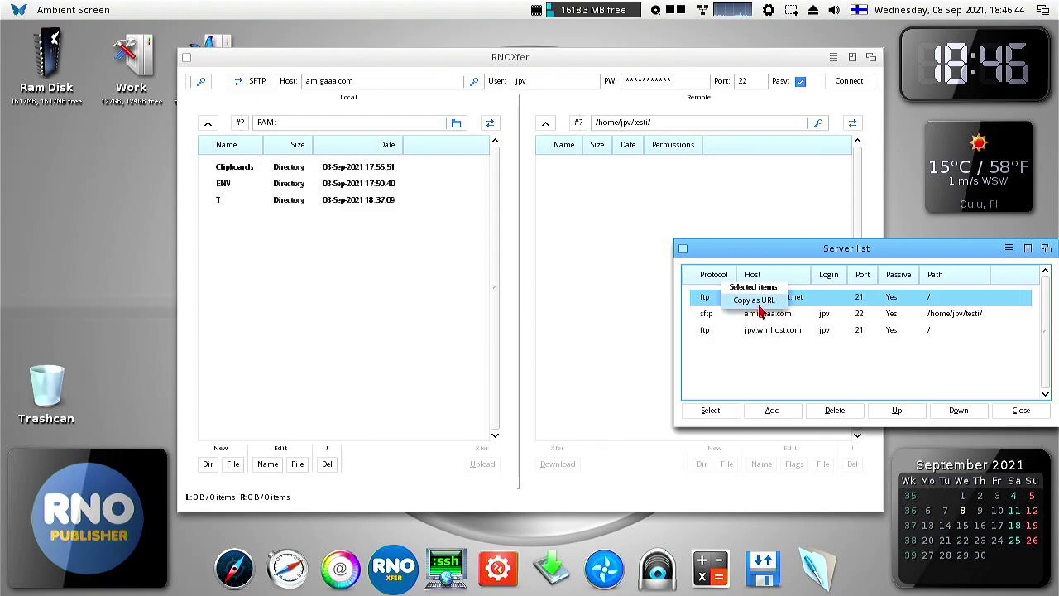
pyautogui.click(773, 303)
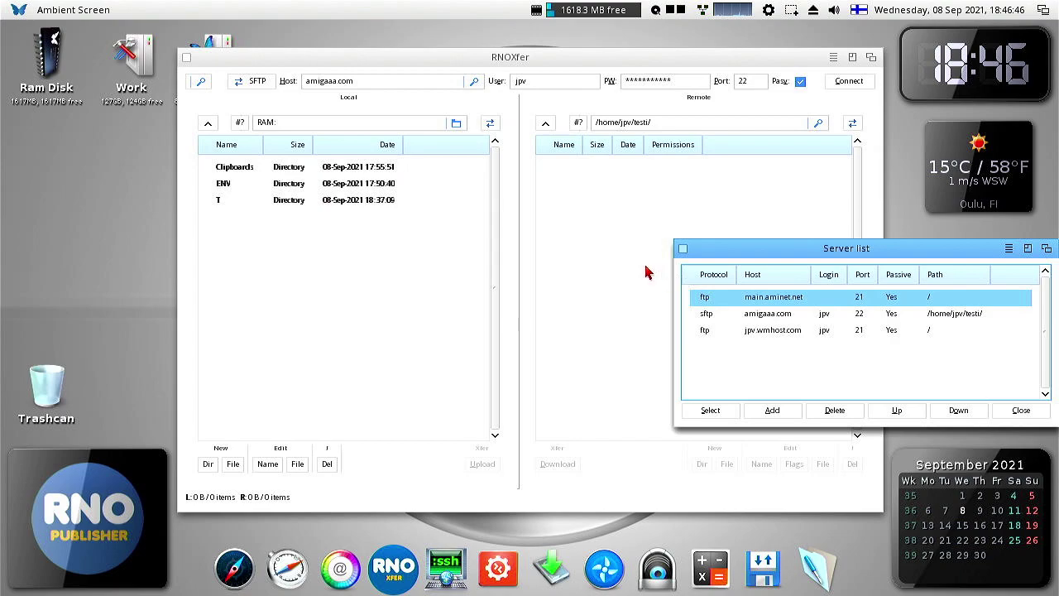
# - Import the copied URL ftp://main.aminet.net:21/ into the main window's connection settings
pyautogui.click(400, 53)
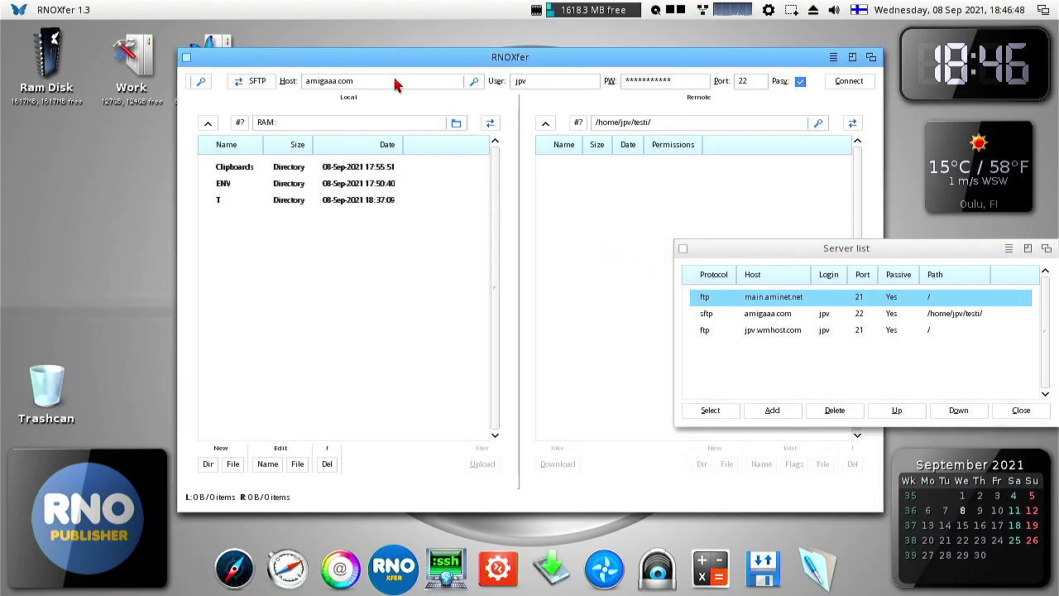
pyautogui.rightClick(33, 9)
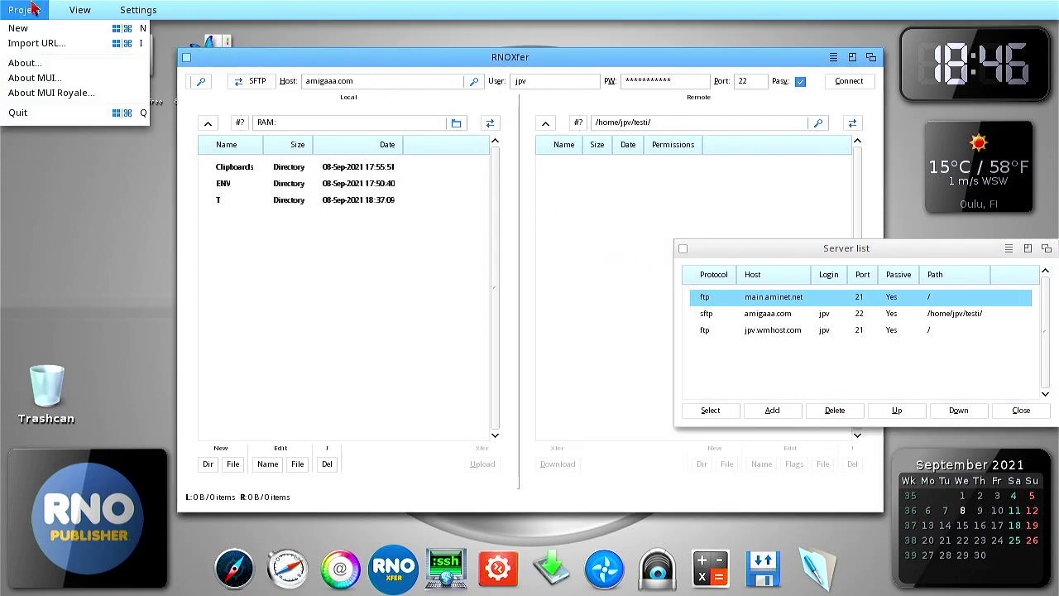
pyautogui.click(70, 48)
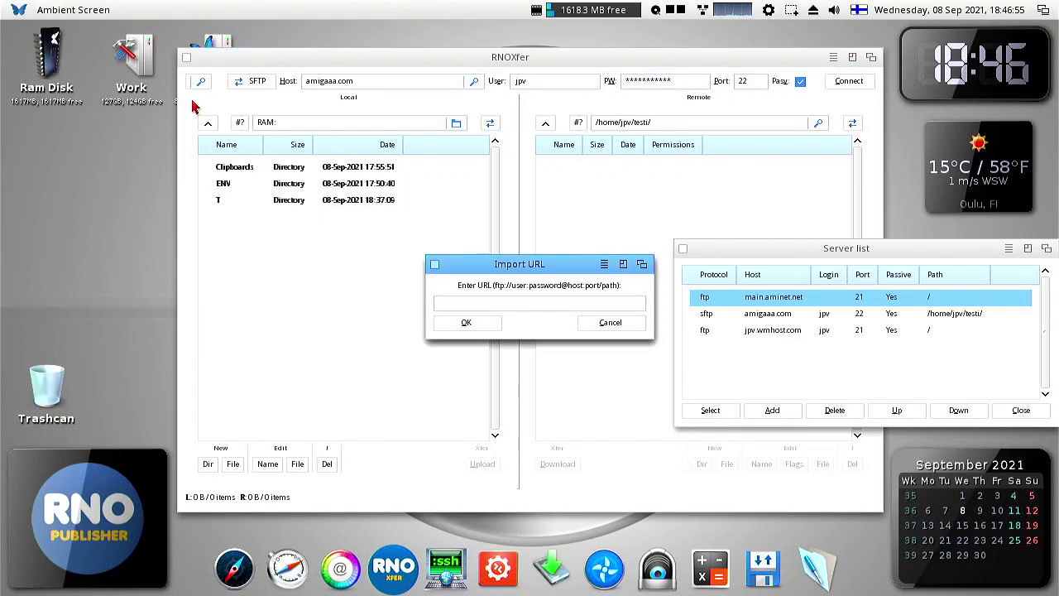
pyautogui.rightClick(460, 306)
pyautogui.click(455, 305)
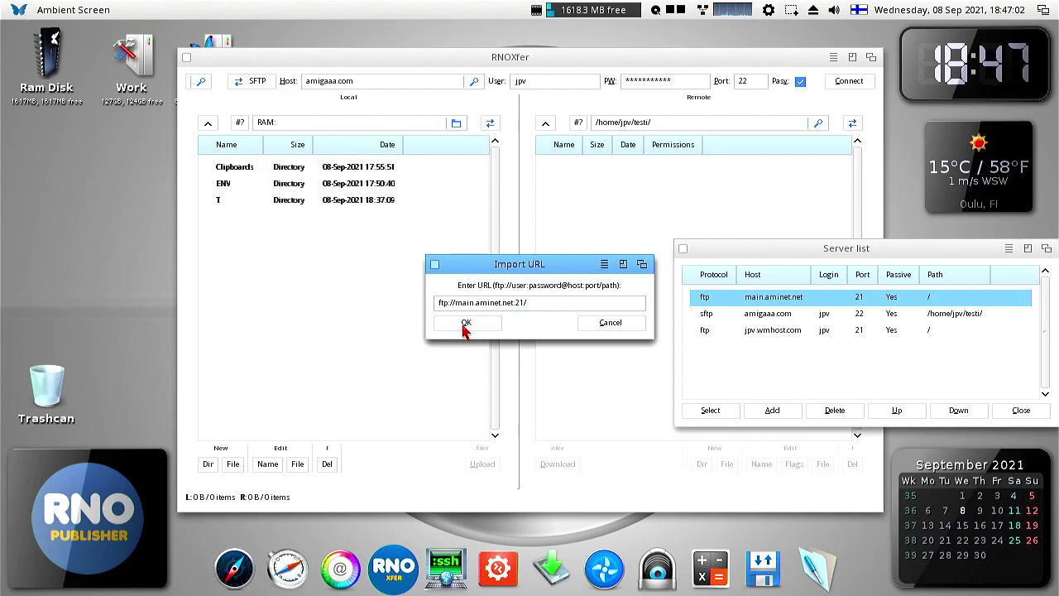
pyautogui.click(465, 324)
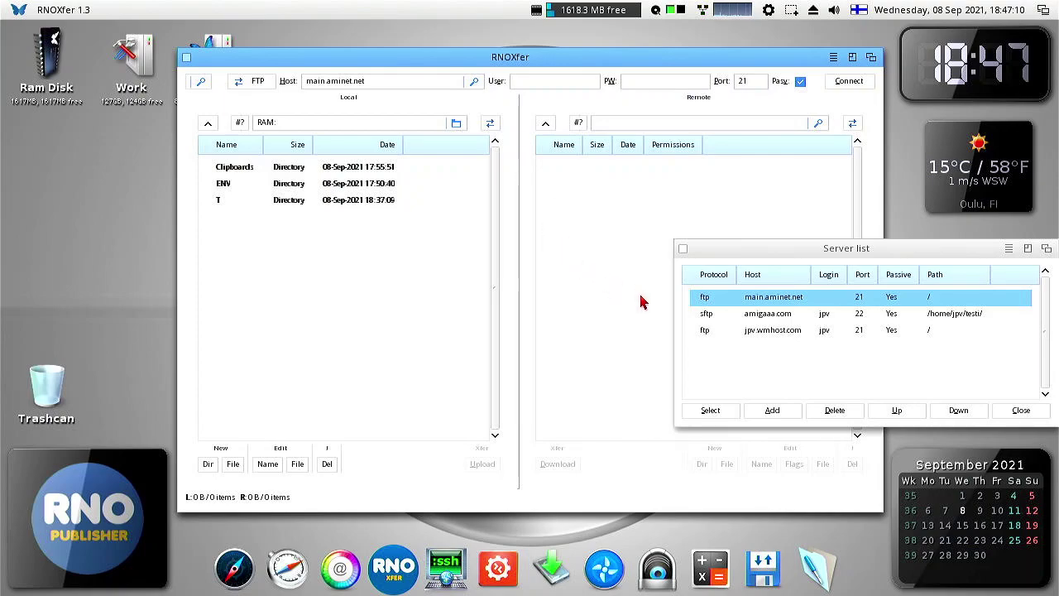
# - Select the jpv.wmhost.com entry in the server list, save the program settings and restart RNOXfer
pyautogui.click(717, 330)
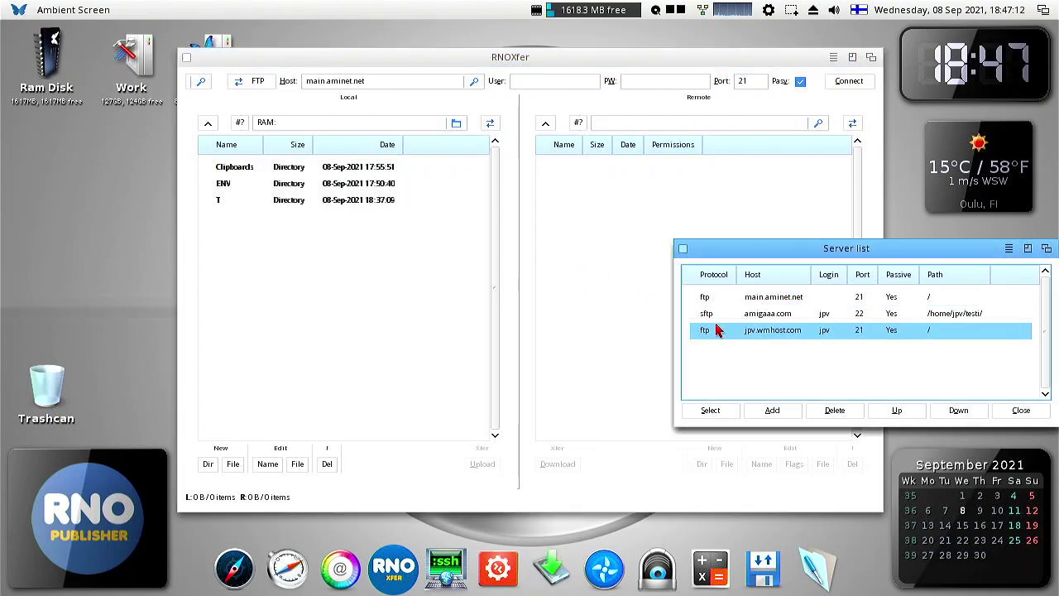
pyautogui.click(362, 58)
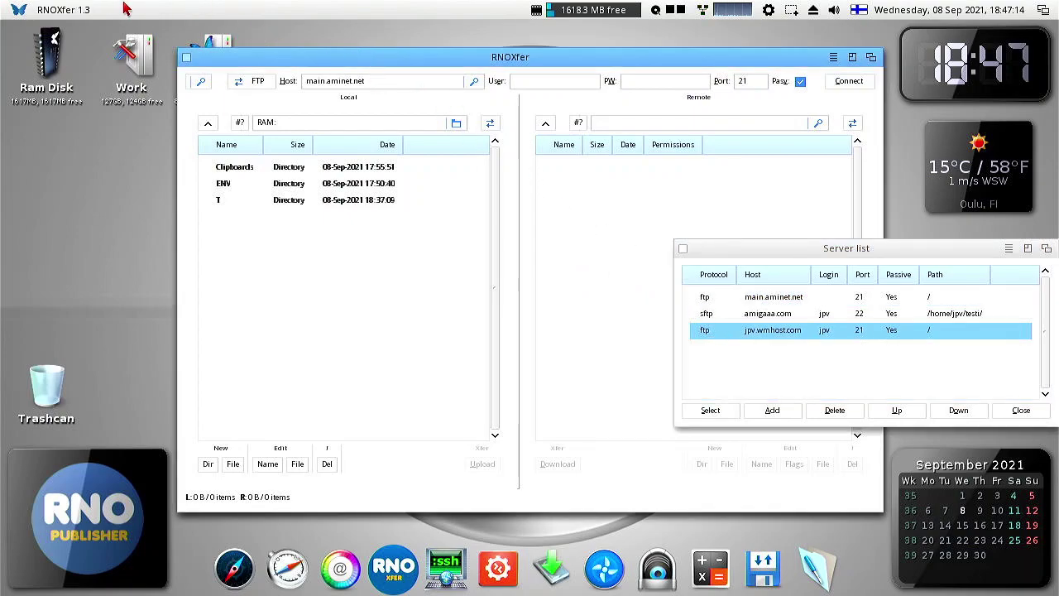
pyautogui.rightClick(118, 8)
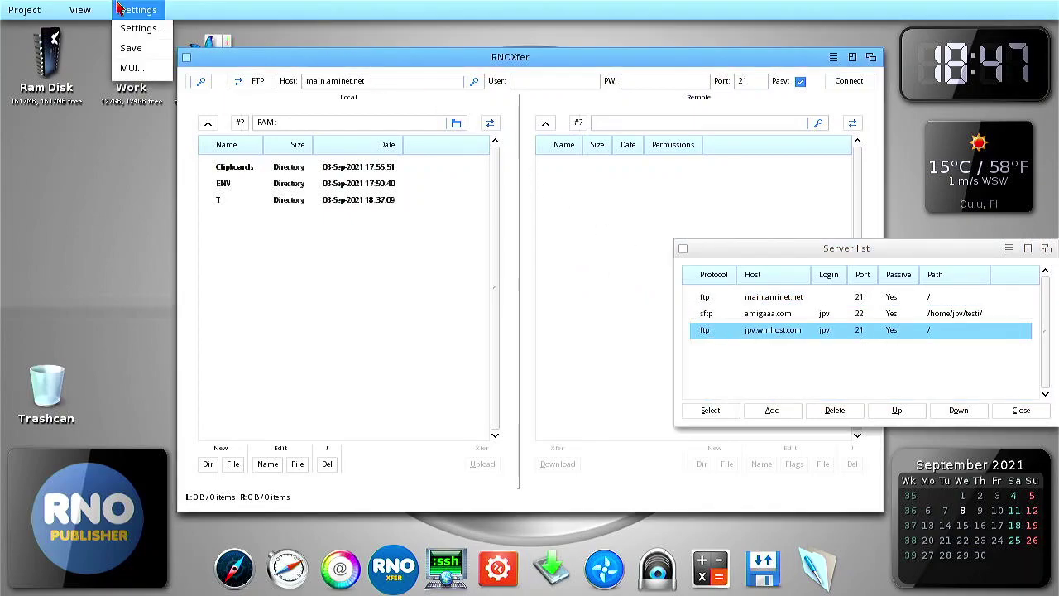
pyautogui.rightClick(165, 56)
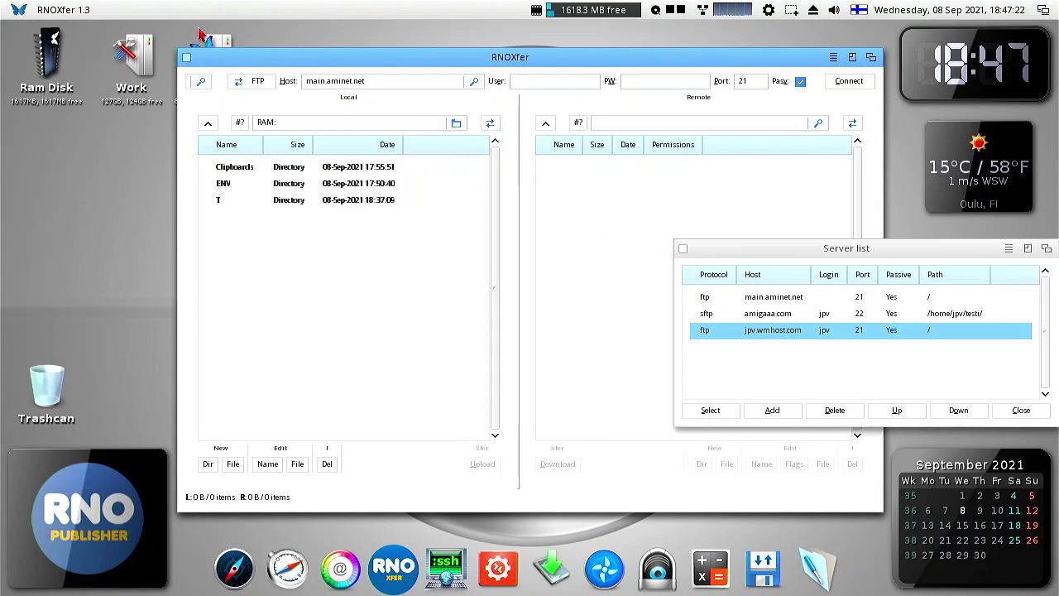
pyautogui.rightClick(152, 7)
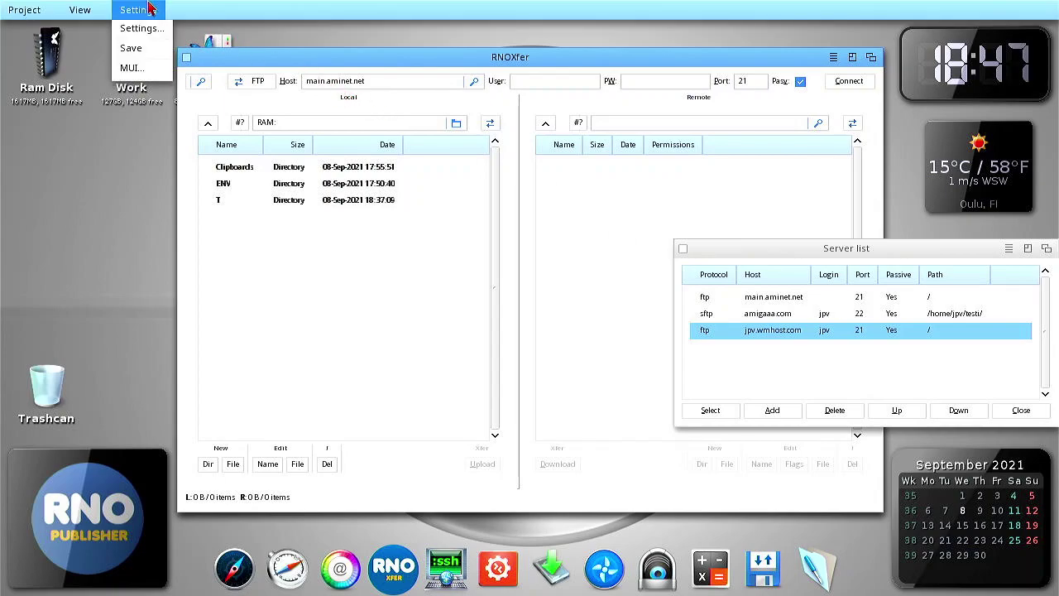
pyautogui.click(146, 55)
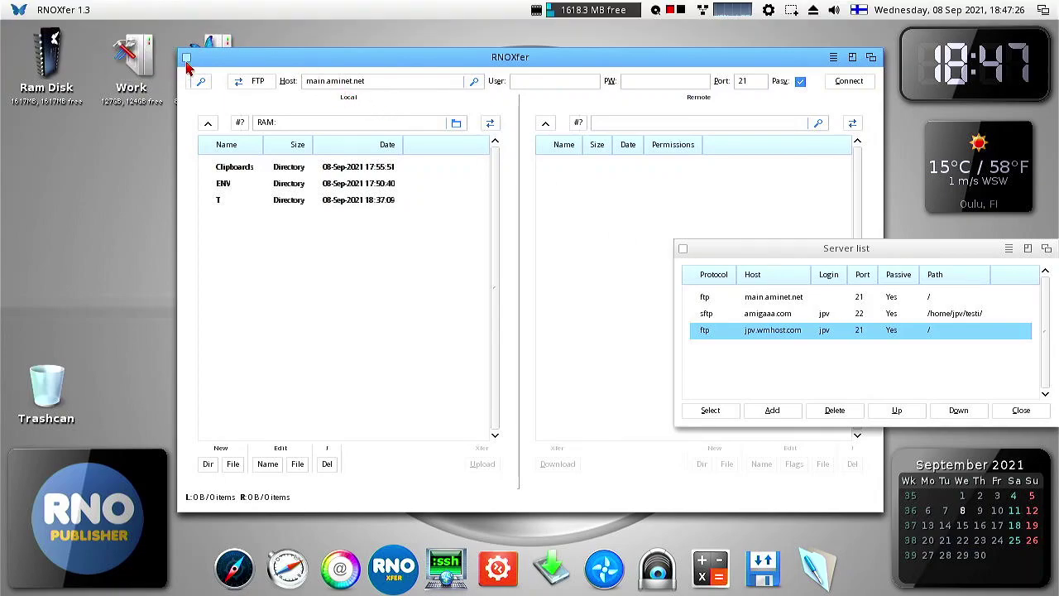
pyautogui.click(186, 57)
pyautogui.doubleClick(416, 252)
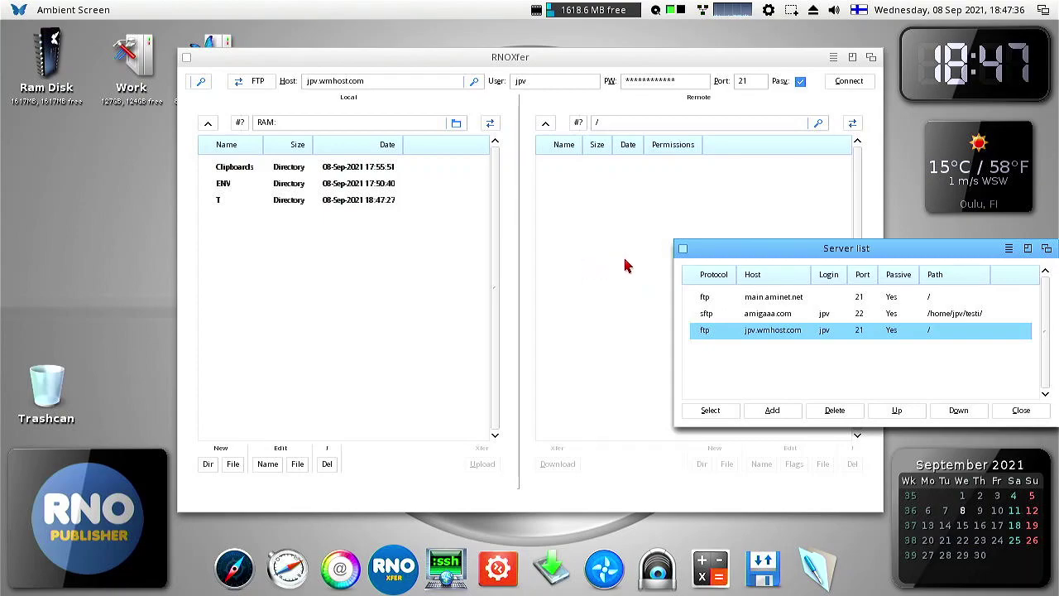
# - Connect to the saved jpv.wmhost.com entry and open the remote test directory
pyautogui.doubleClick(704, 335)
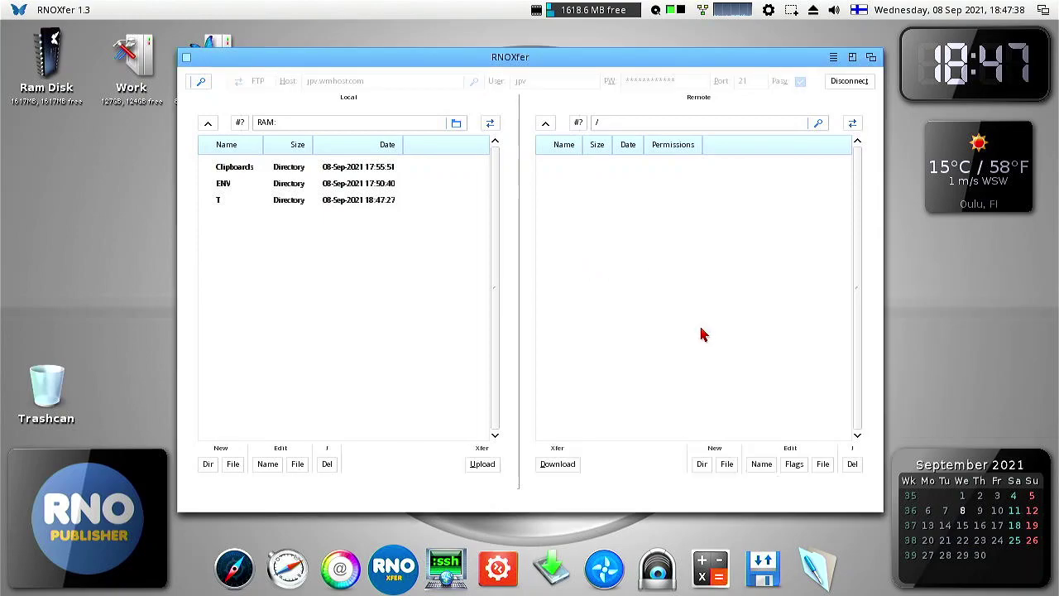
pyautogui.doubleClick(568, 235)
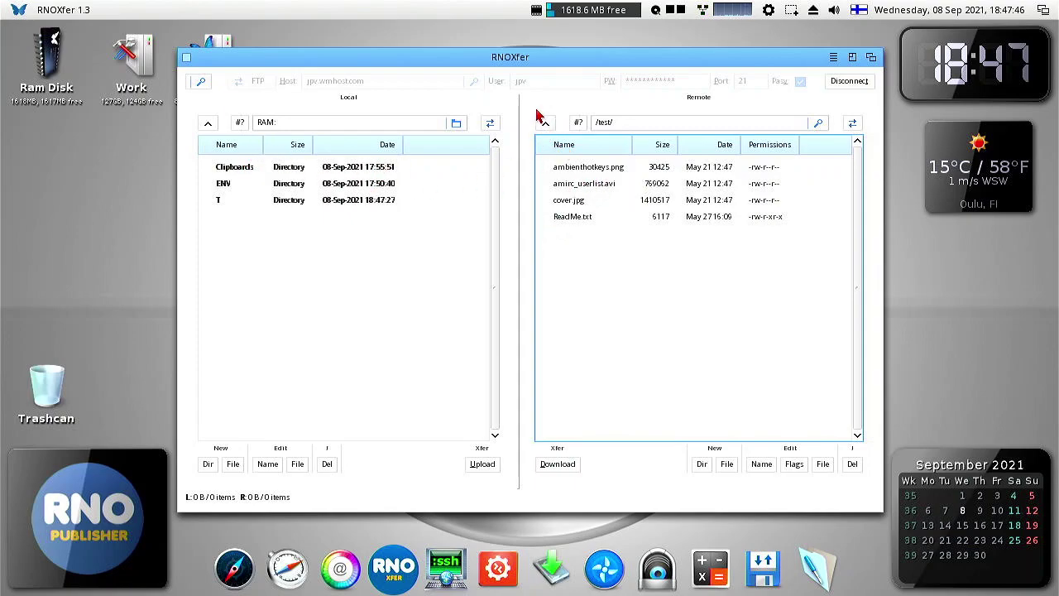
# - Select the remote files and directories matching the pattern *.jpg, without case sensitivity
pyautogui.click(580, 124)
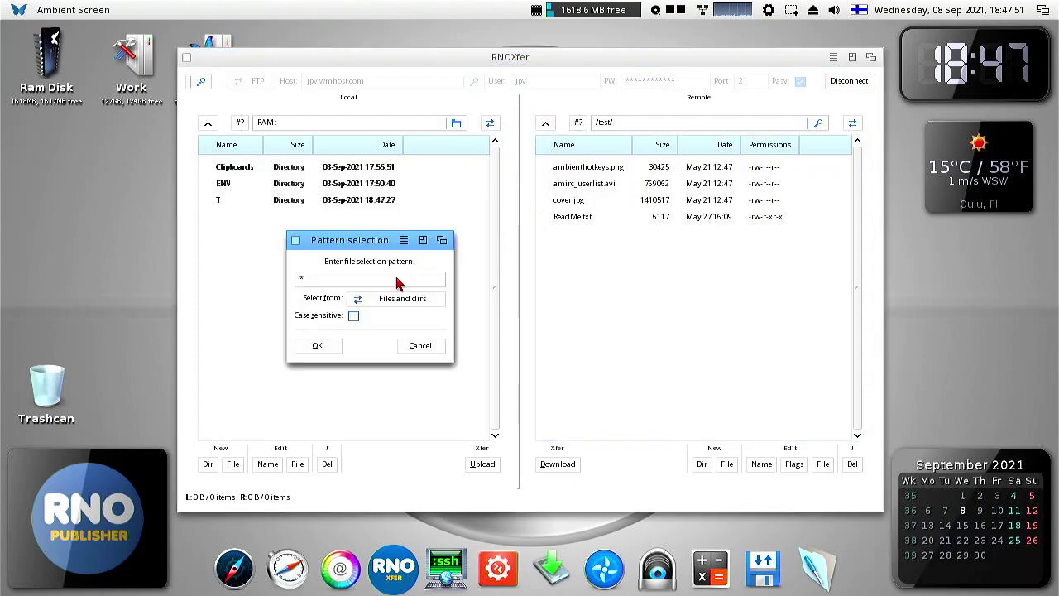
pyautogui.moveTo(390, 263)
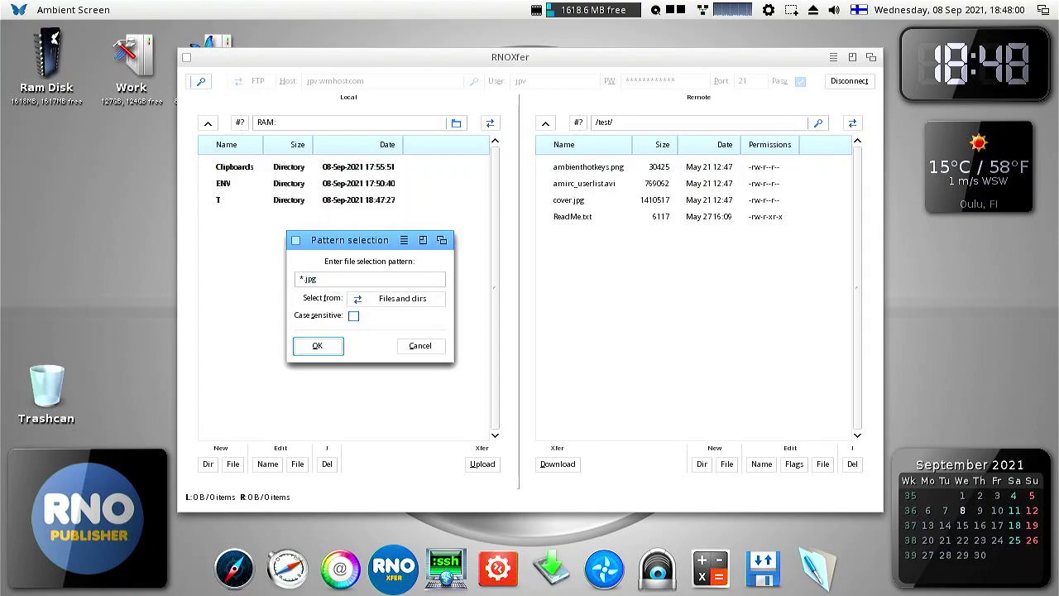
pyautogui.press('Return')
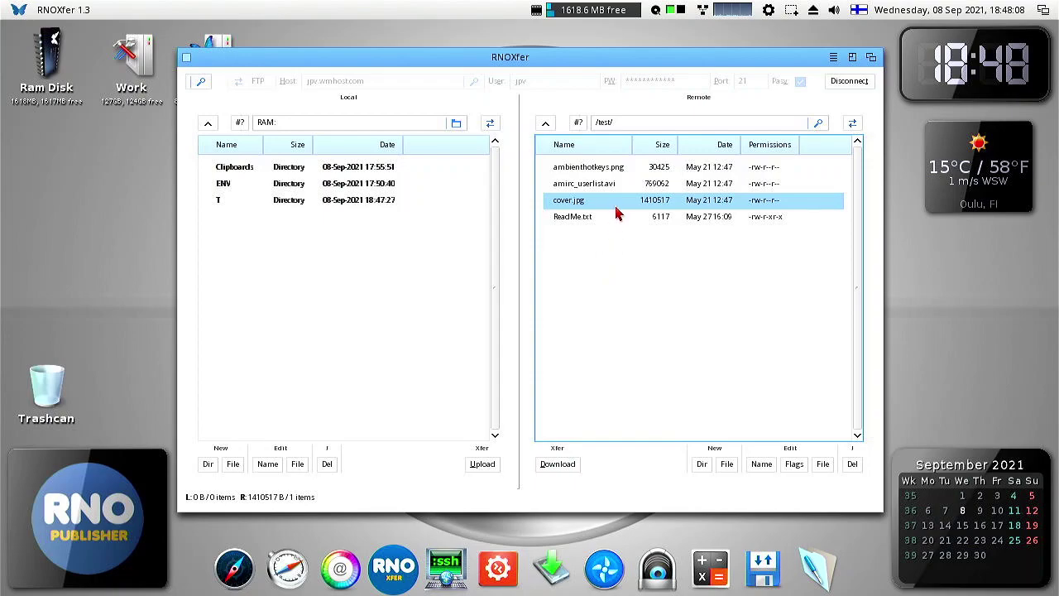
# - Download ReadMe.txt from the remote /test/ directory to the local Ram Disk
pyautogui.click(565, 218)
pyautogui.click(557, 464)
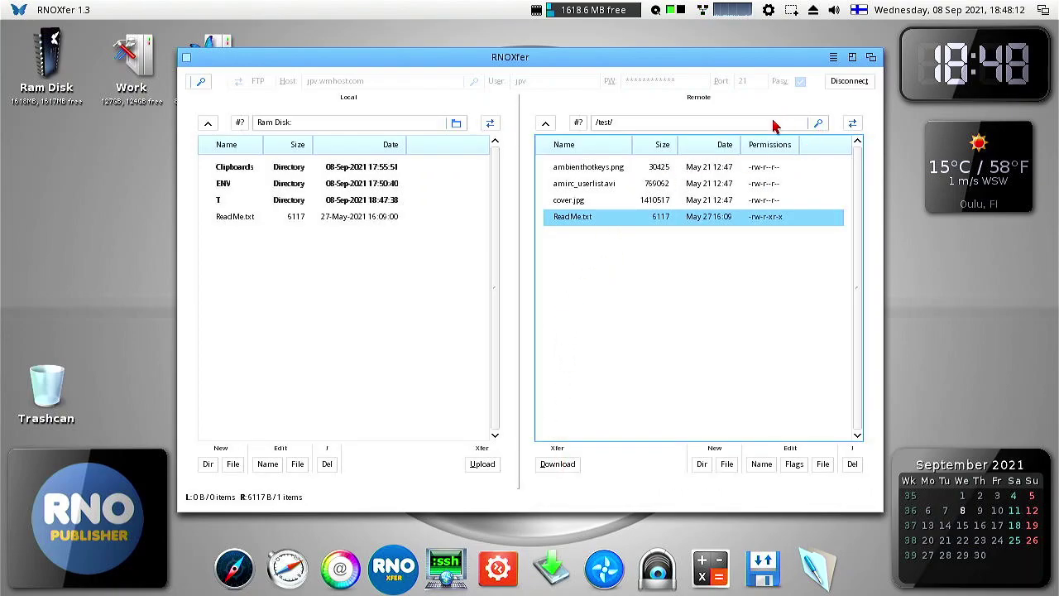
# - Go up to the remote root directory and return to /test/ through the list of visited paths
pyautogui.click(547, 123)
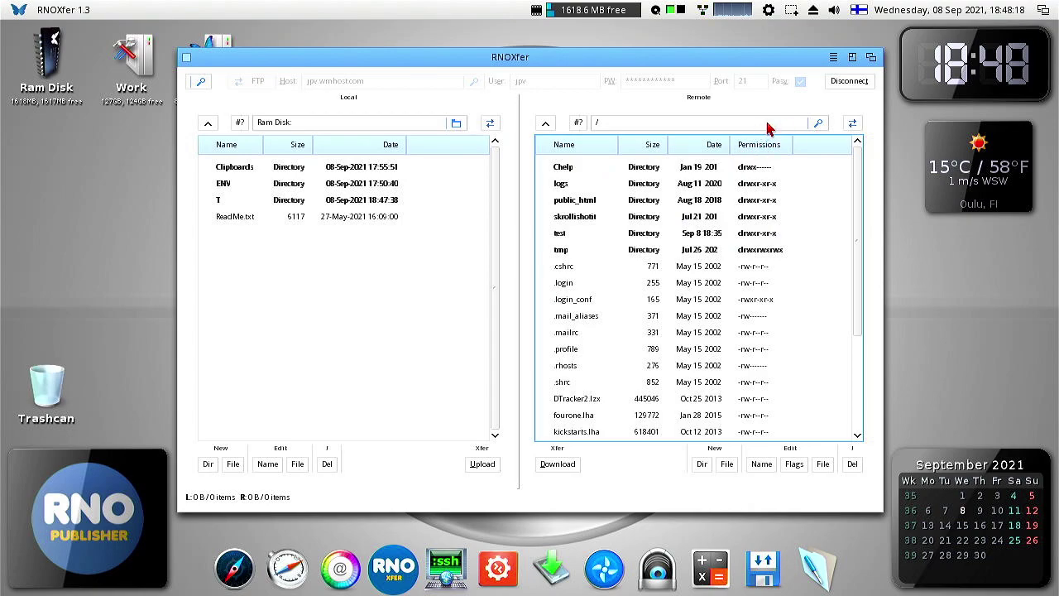
pyautogui.click(821, 123)
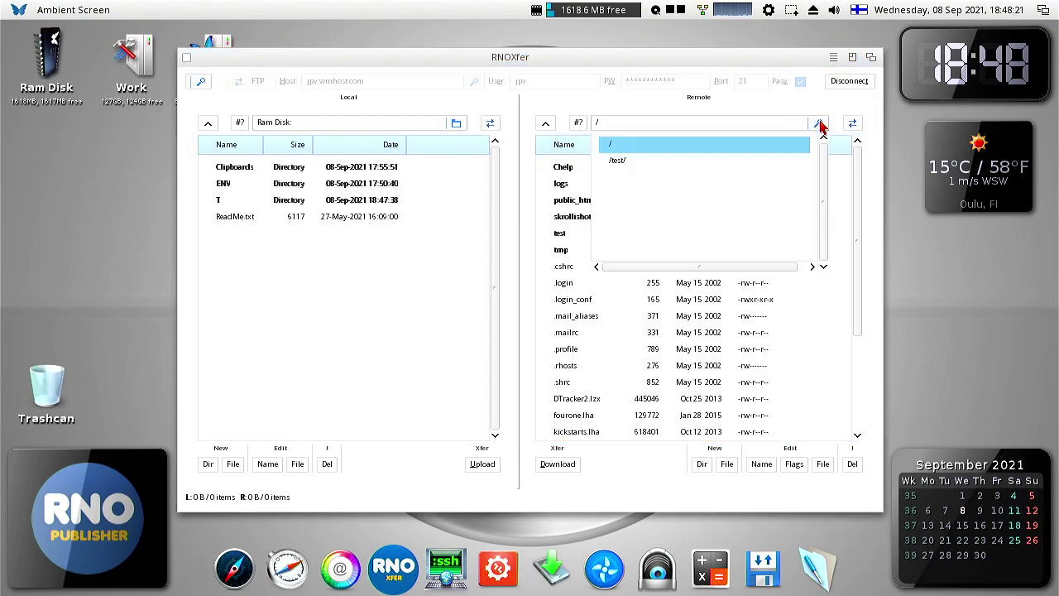
pyautogui.click(628, 162)
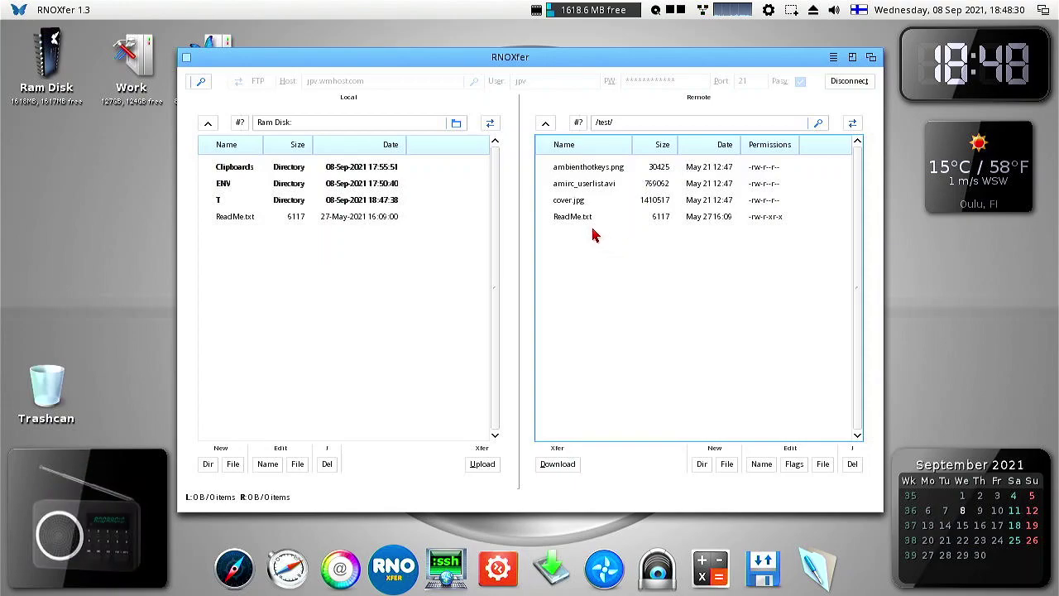
# - Compare the size of the local ReadMe.txt with the remote ReadMe.txt and with the remote cover.jpg
pyautogui.click(571, 218)
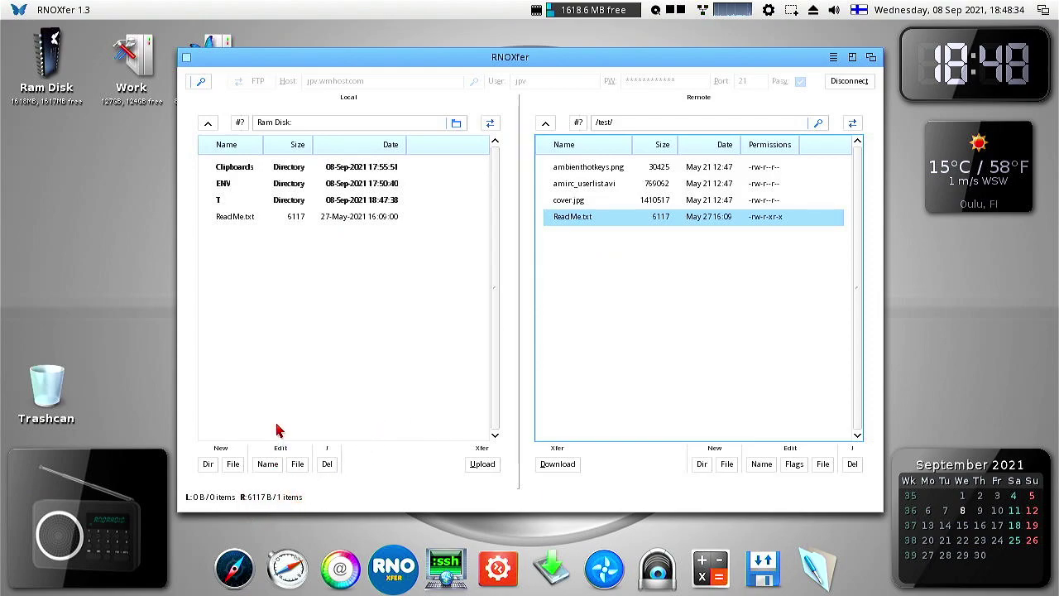
pyautogui.click(237, 218)
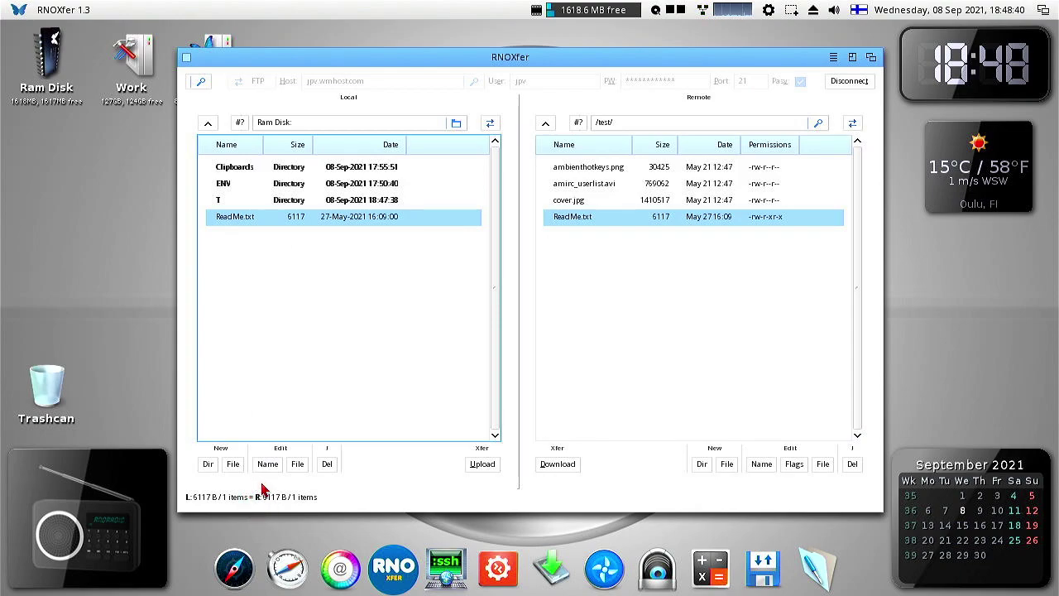
pyautogui.click(570, 201)
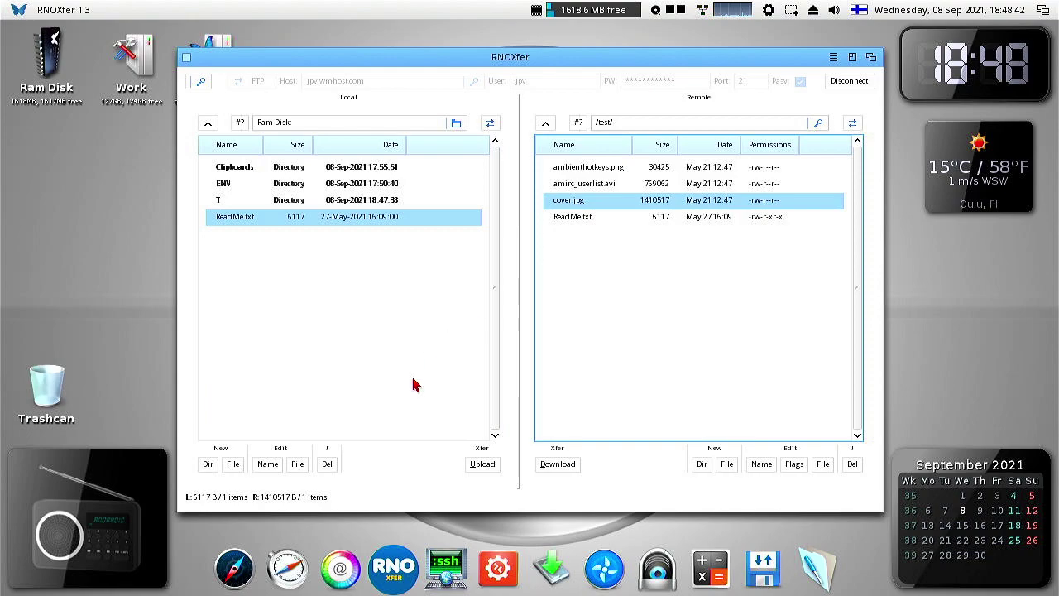
# - Set the remote ReadMe.txt's permissions to read and write for user, and read only for group and other
pyautogui.click(591, 219)
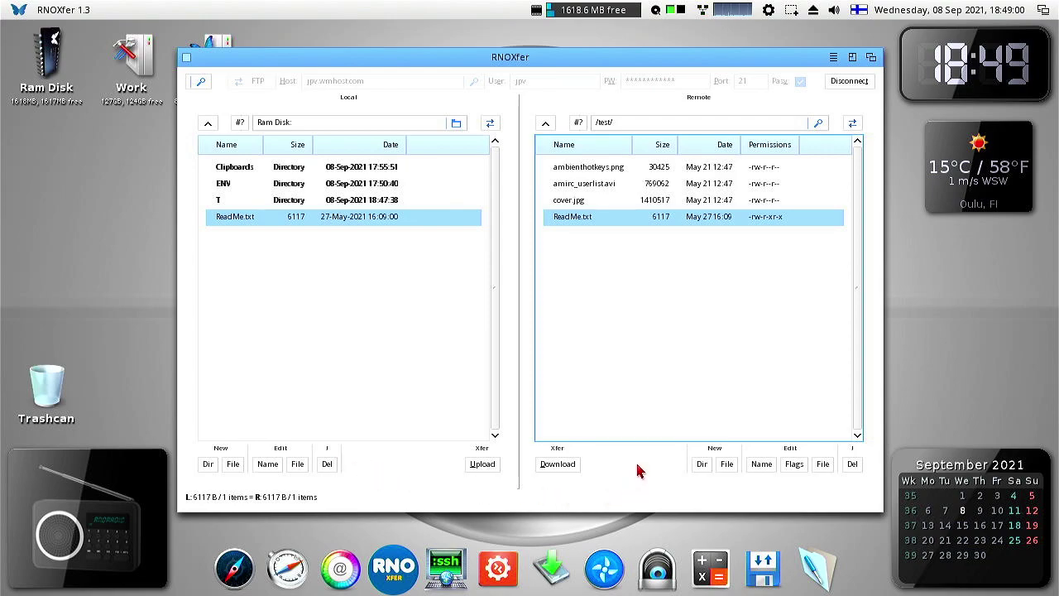
pyautogui.click(795, 465)
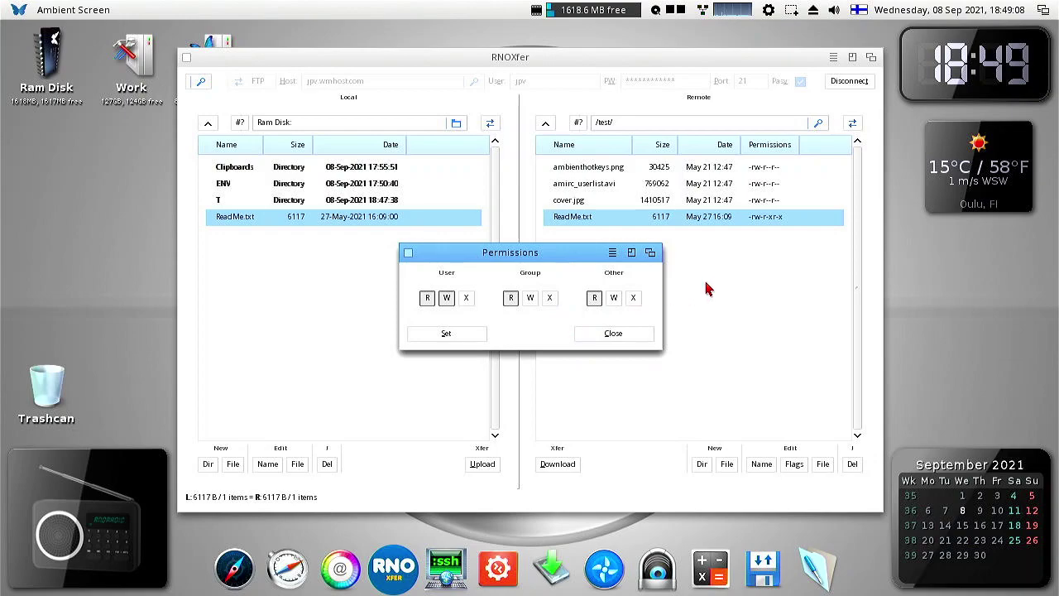
pyautogui.click(450, 342)
pyautogui.click(602, 339)
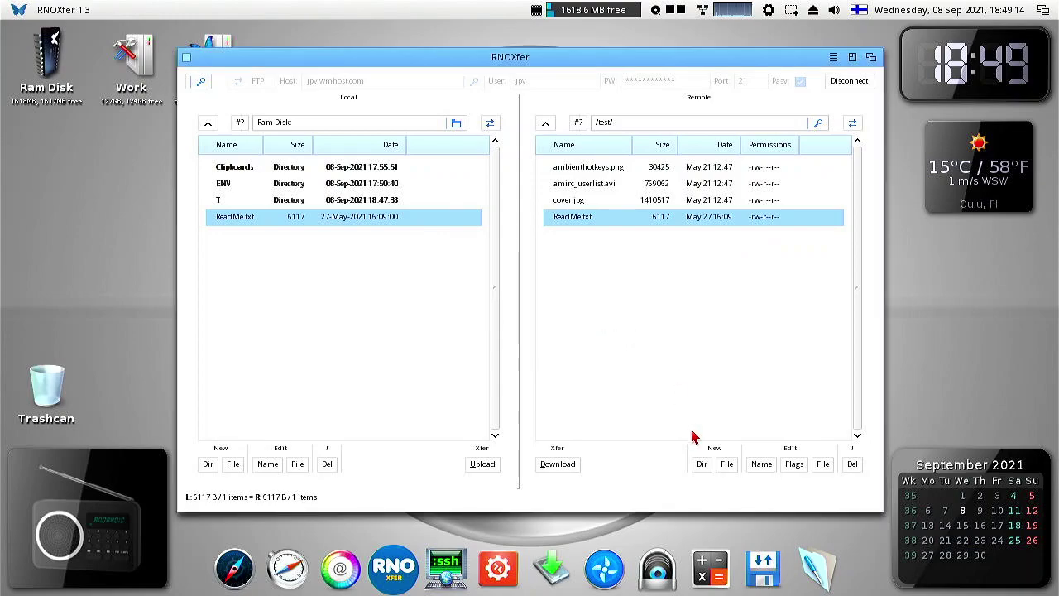
# - Create a directory named testdir in the remote /test/ directory
pyautogui.click(703, 465)
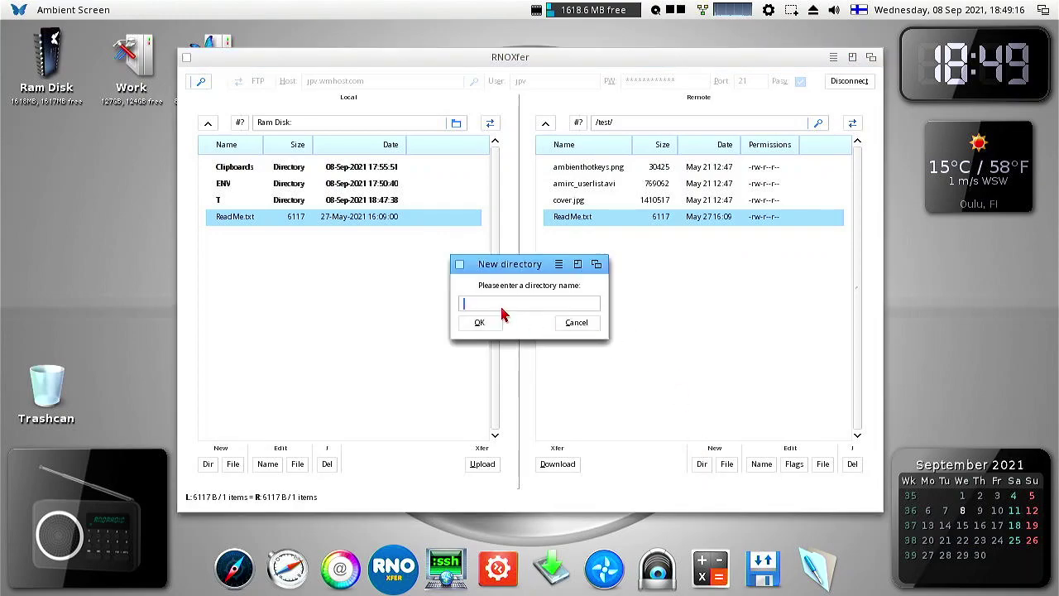
pyautogui.write('dir')
pyautogui.click(479, 322)
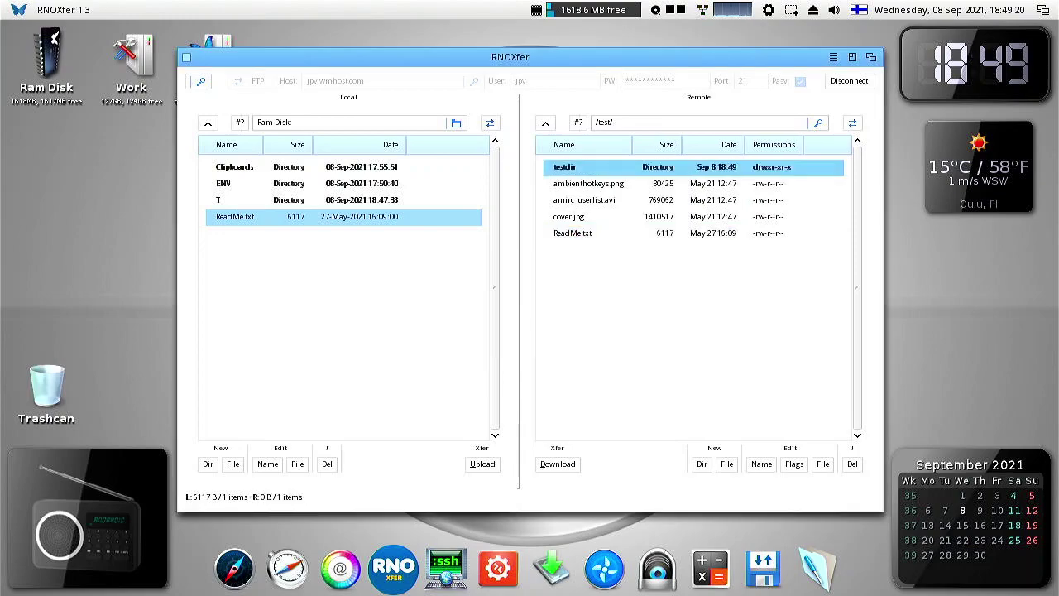
# - Open the remote testdir directory and create a file named testfile.txt in it
pyautogui.doubleClick(571, 168)
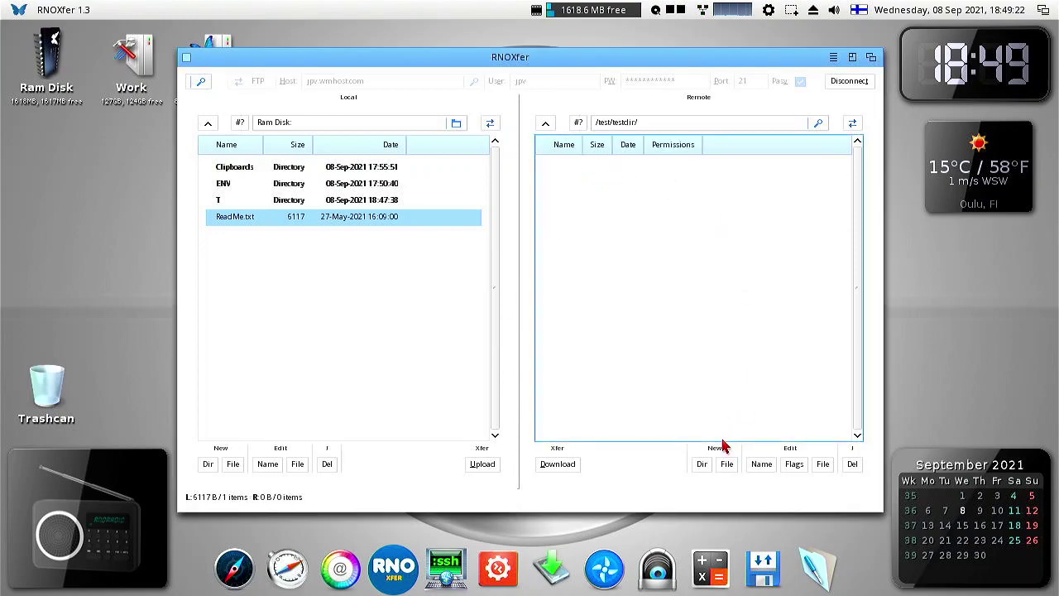
pyautogui.click(728, 464)
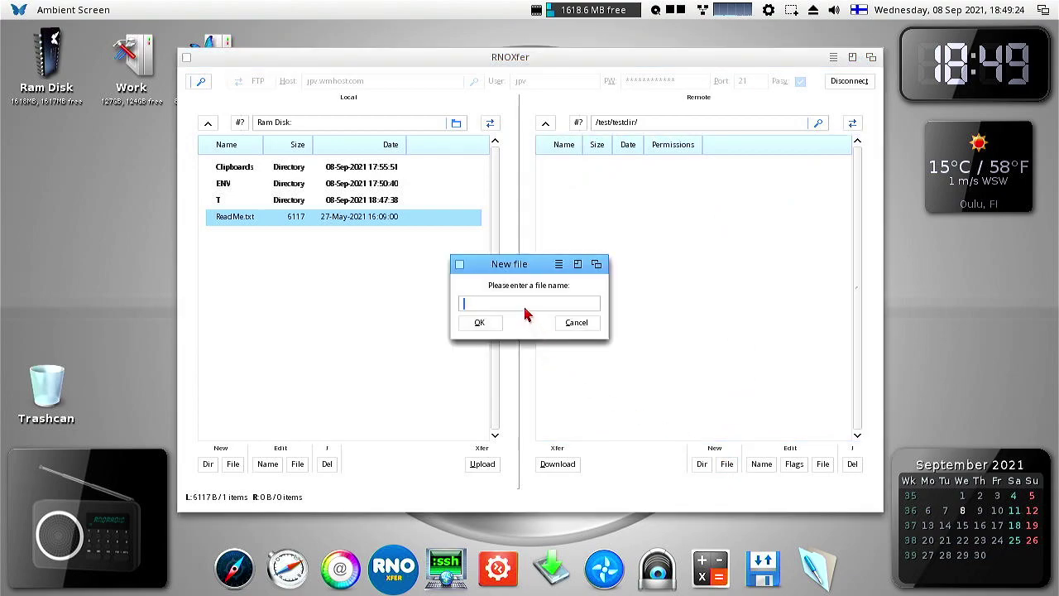
pyautogui.write('testfile.txt')
pyautogui.press('Return')
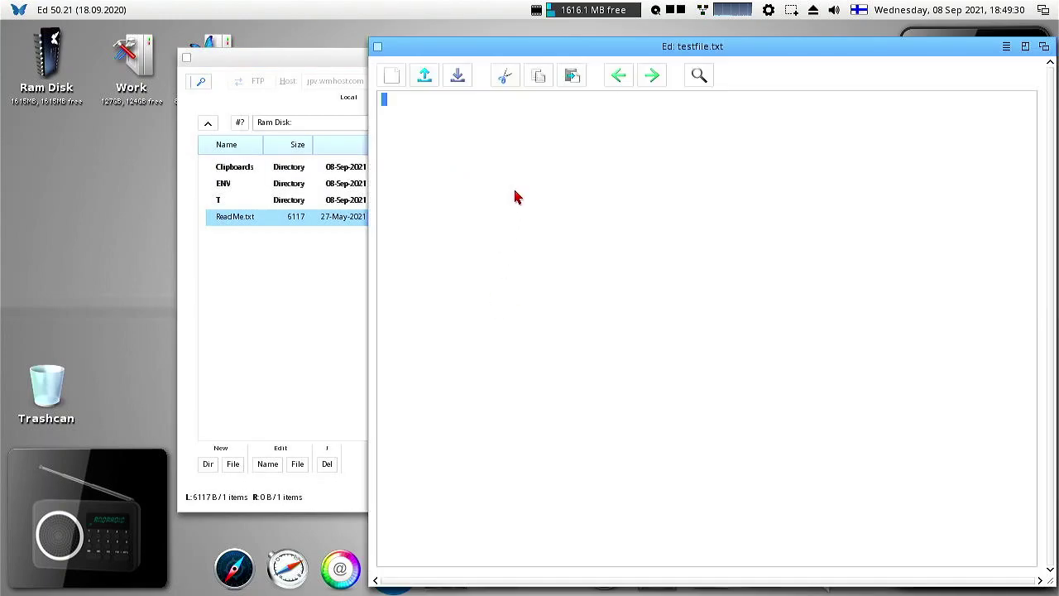
# - Write "testing" in the new testfile.txt, then save and close it
pyautogui.write('testin')
pyautogui.click(459, 83)
pyautogui.click(377, 46)
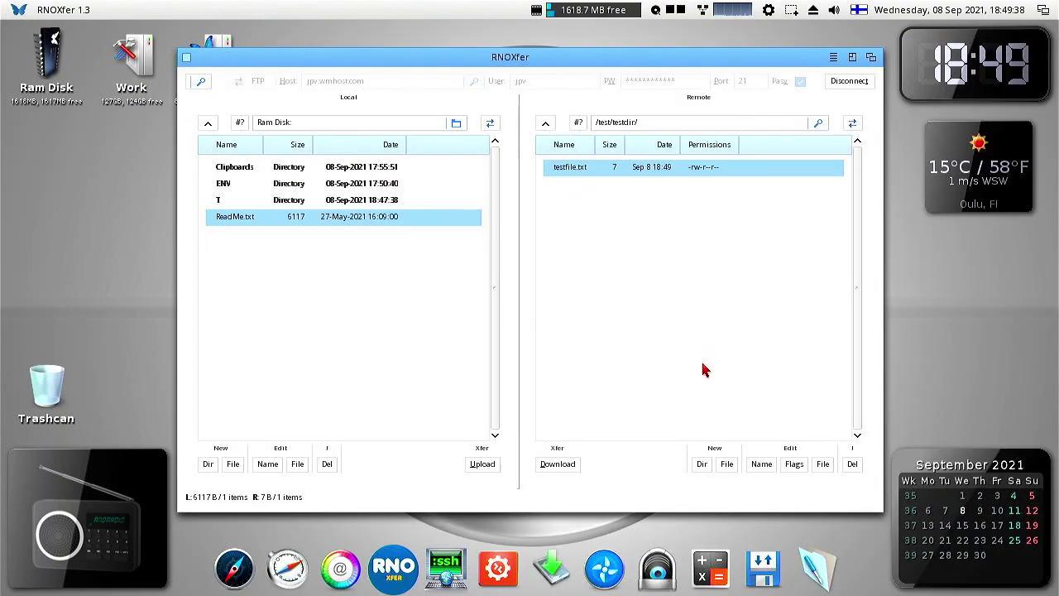
# - Rename the remote testfile.txt in /test/testdir/ to testfile2.txt
pyautogui.click(762, 465)
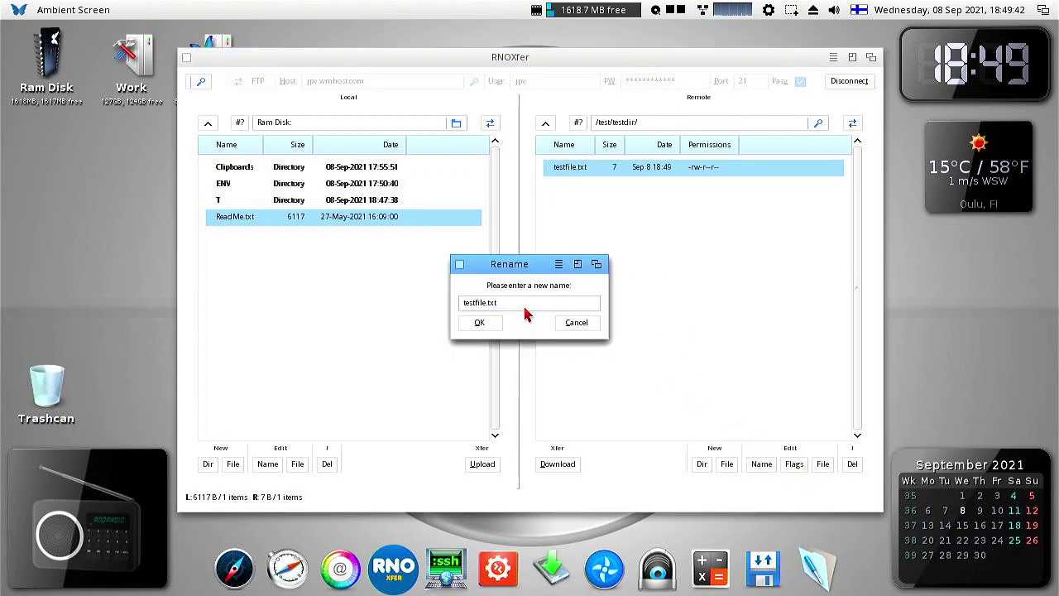
pyautogui.write('2')
pyautogui.click(479, 322)
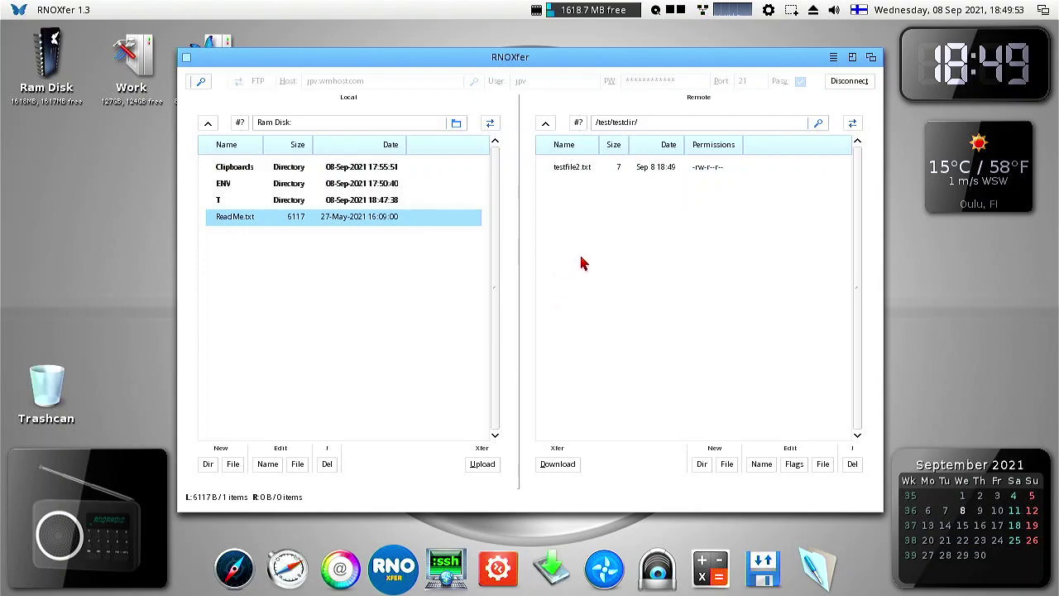
# - View the remote testfile2.txt, then go up to /test/ and view cover.jpg, closing each viewer
pyautogui.doubleClick(568, 169)
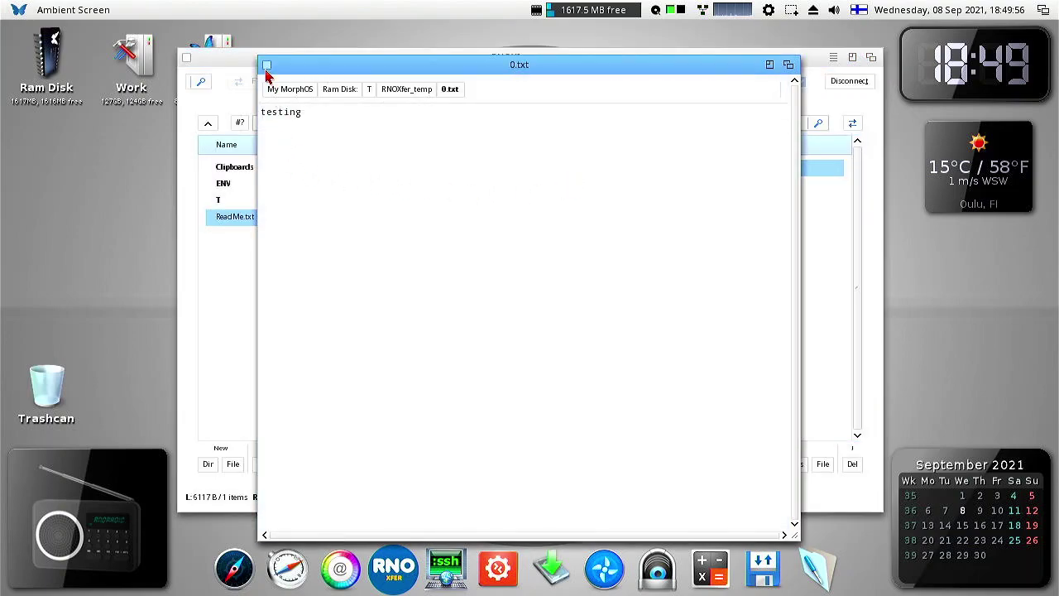
pyautogui.click(266, 66)
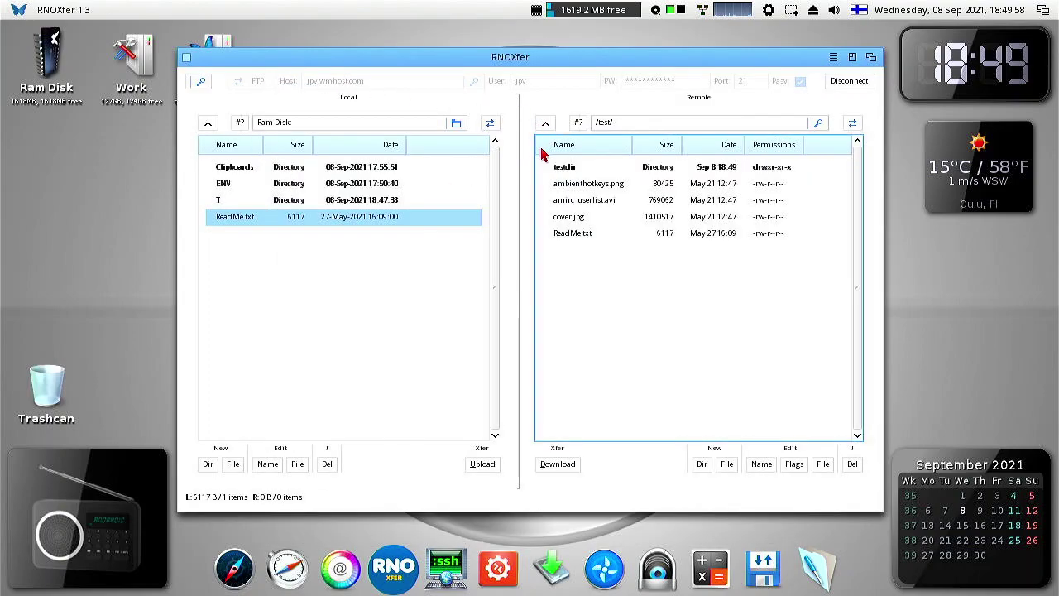
pyautogui.doubleClick(575, 220)
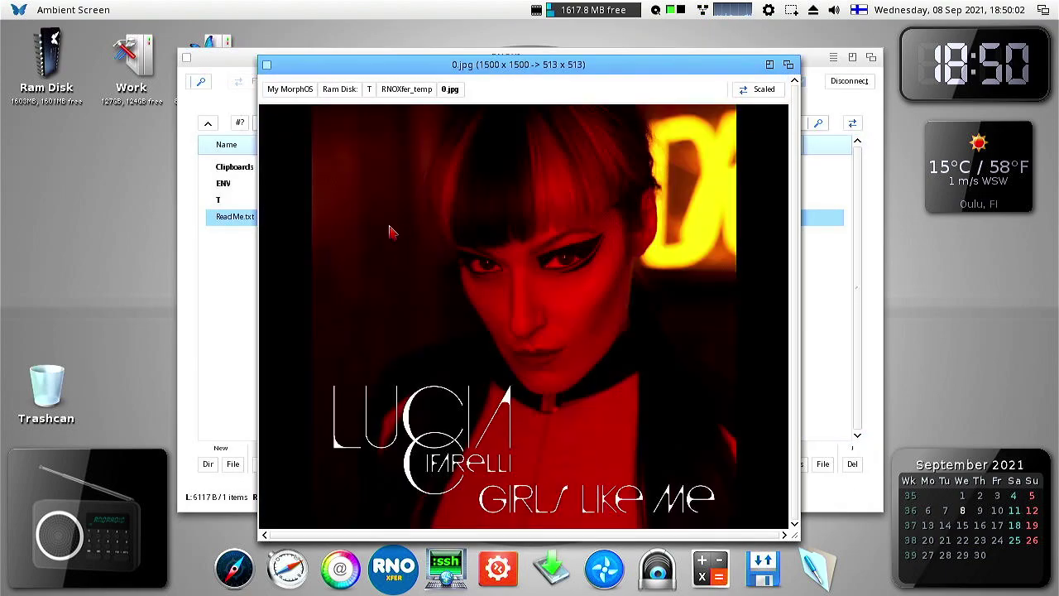
pyautogui.click(265, 66)
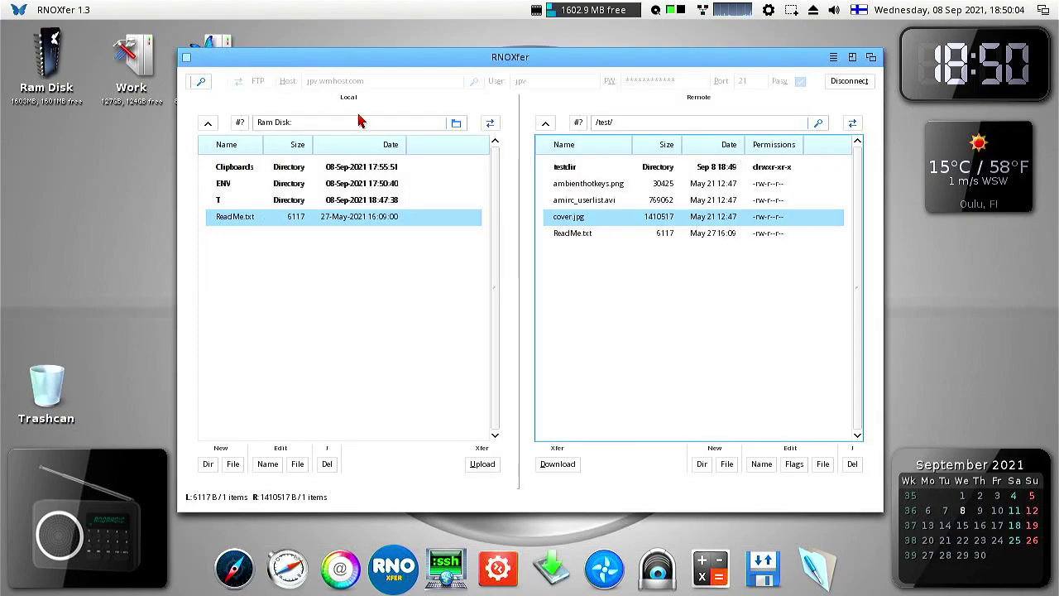
# - Get the directory size of testdir in the remote /test/ directory
pyautogui.rightClick(585, 223)
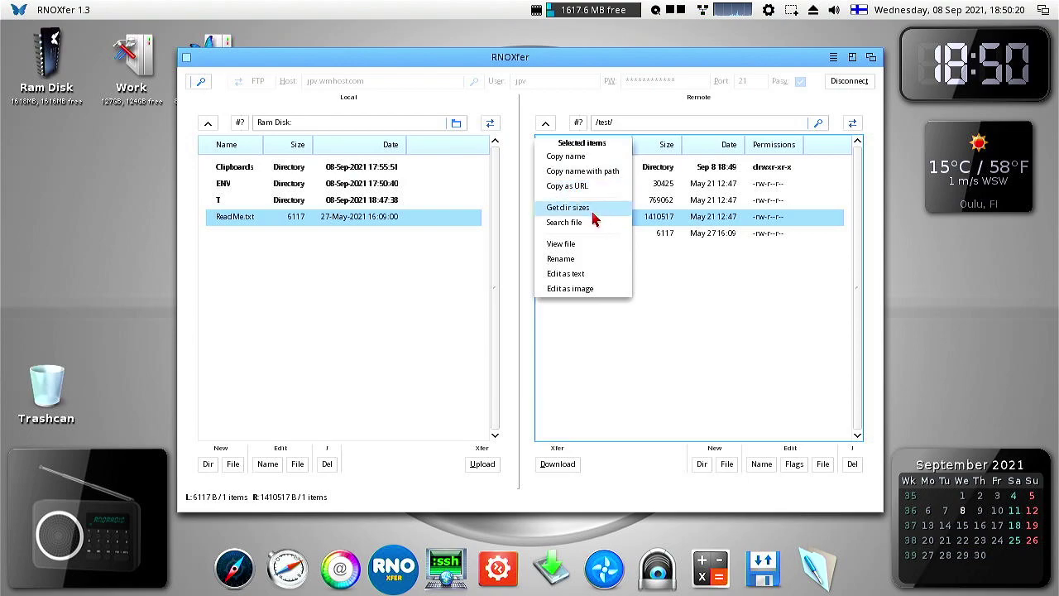
pyautogui.click(677, 292)
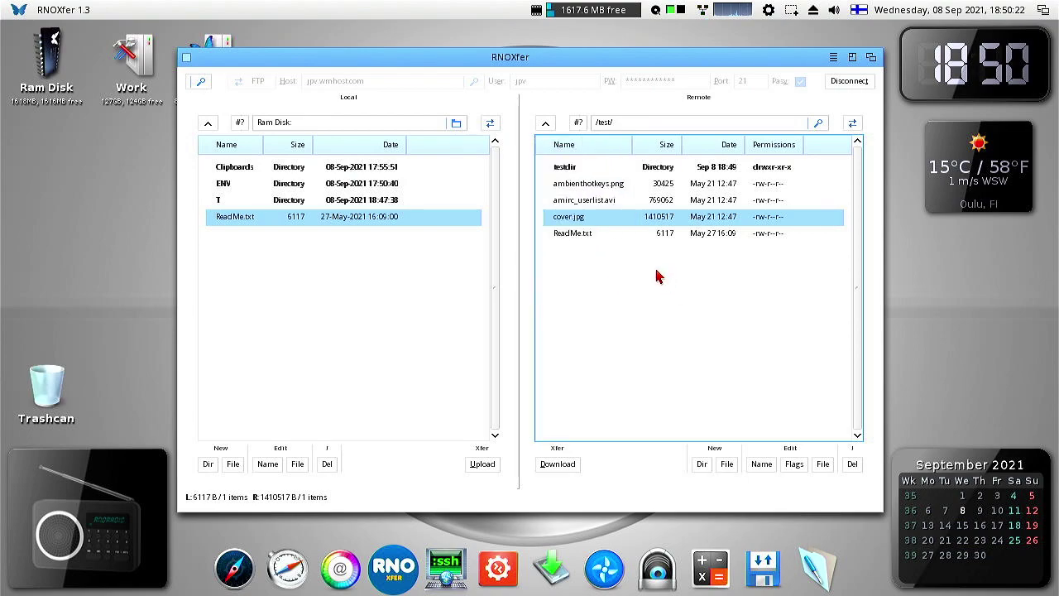
pyautogui.click(570, 170)
pyautogui.rightClick(570, 169)
pyautogui.click(574, 167)
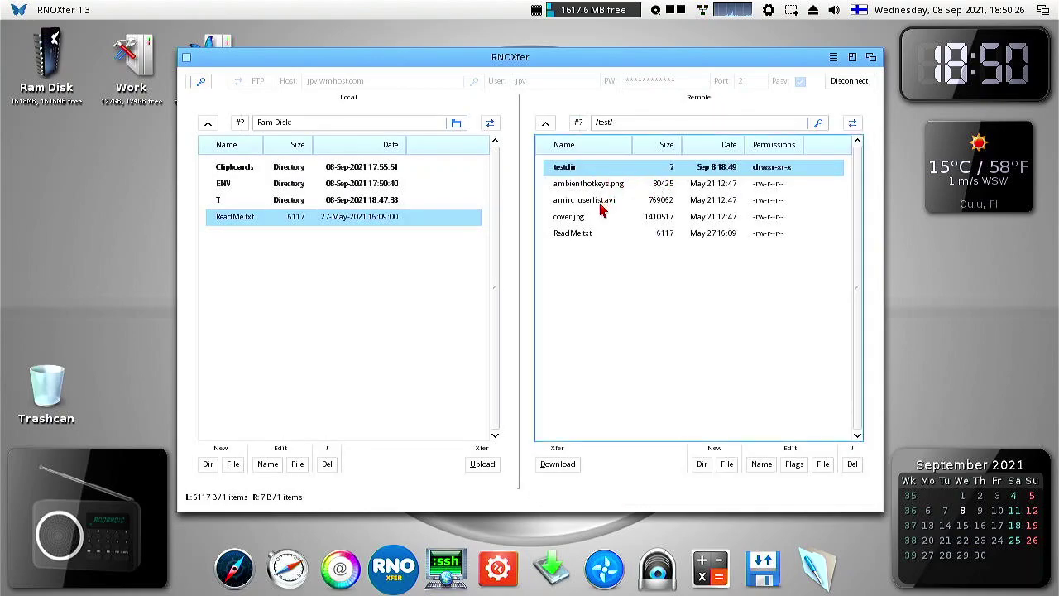
# - Search the remote test directory for files matching "JP", jump to the found cover.jpg and close the search results
pyautogui.click(546, 122)
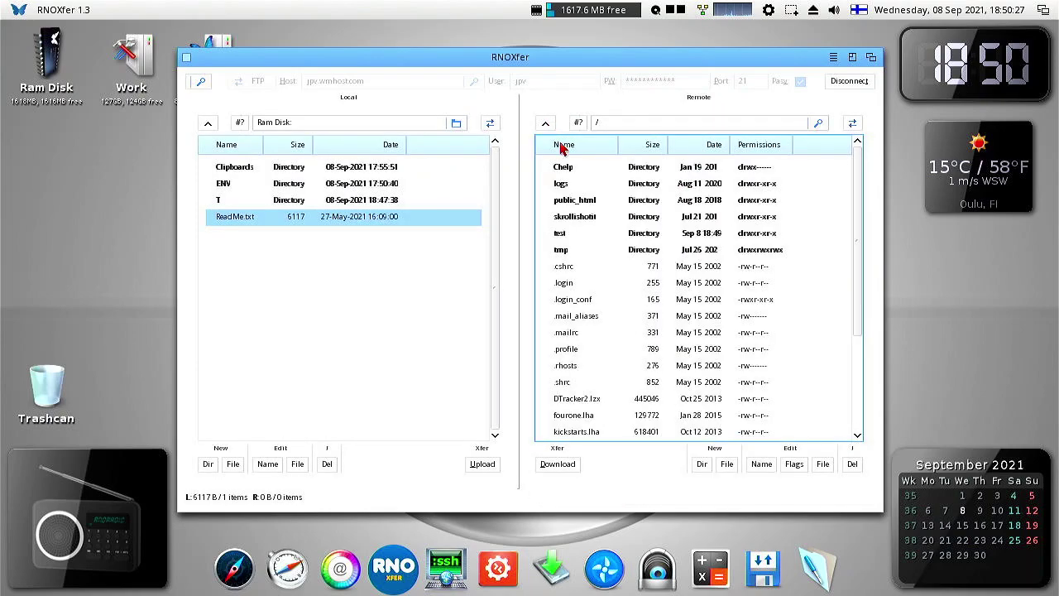
pyautogui.click(575, 237)
pyautogui.rightClick(575, 237)
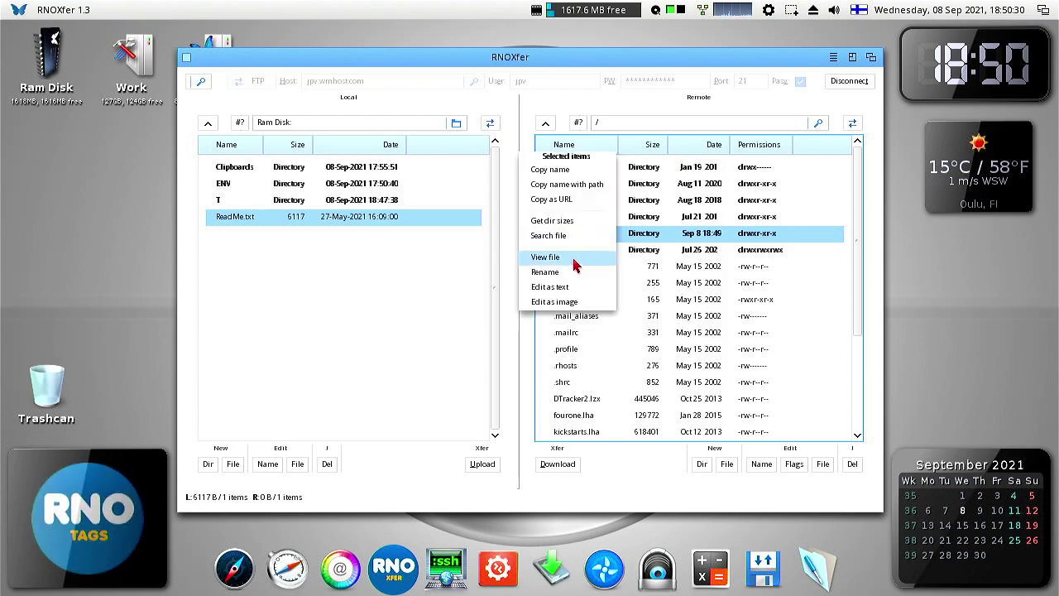
pyautogui.click(557, 236)
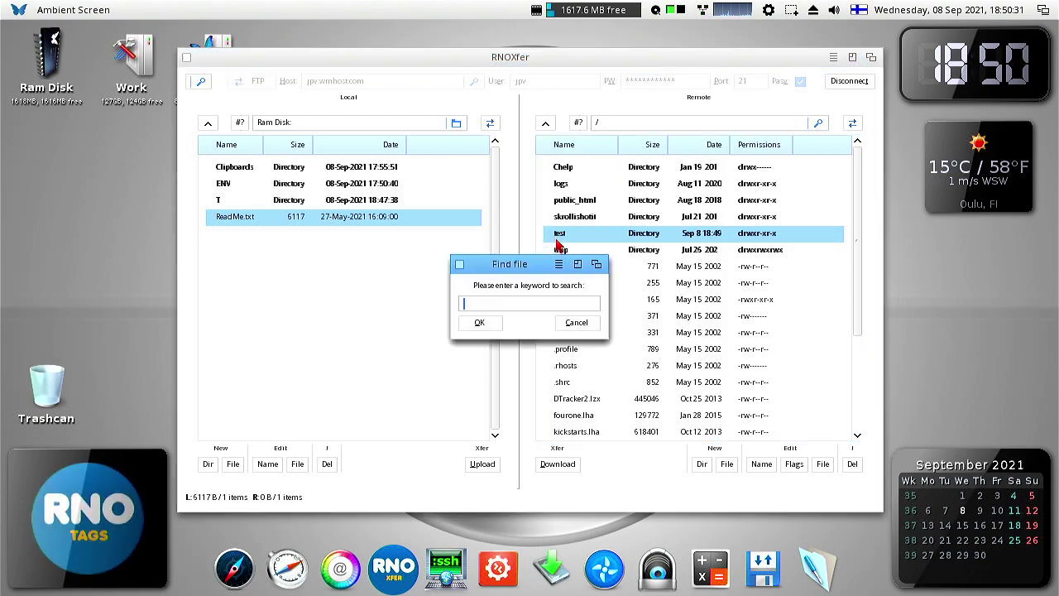
pyautogui.click(516, 303)
pyautogui.write('JP')
pyautogui.press('Tab')
pyautogui.press('Return')
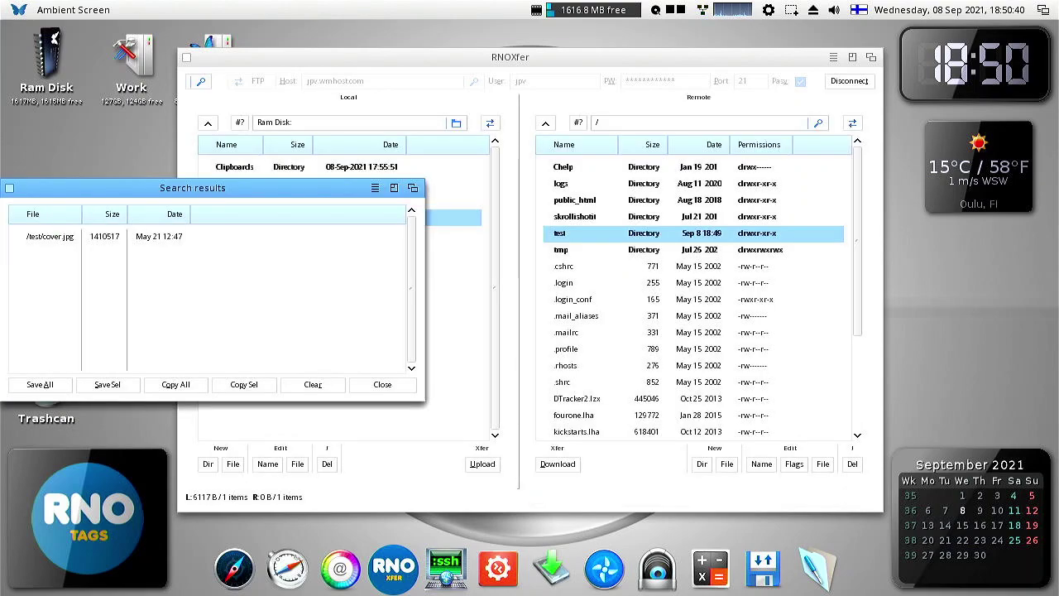
pyautogui.click(77, 240)
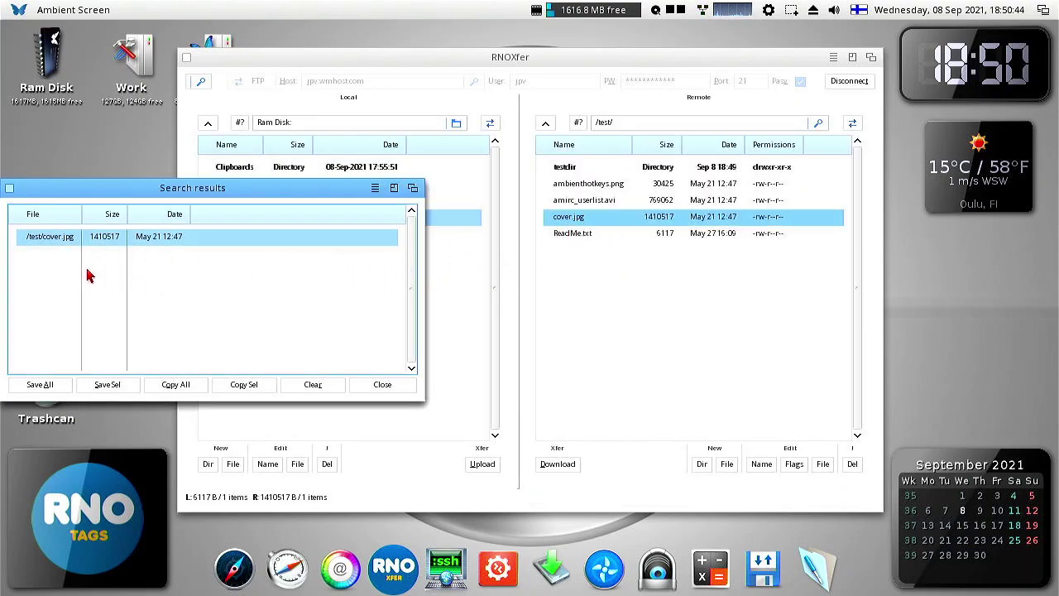
pyautogui.click(383, 385)
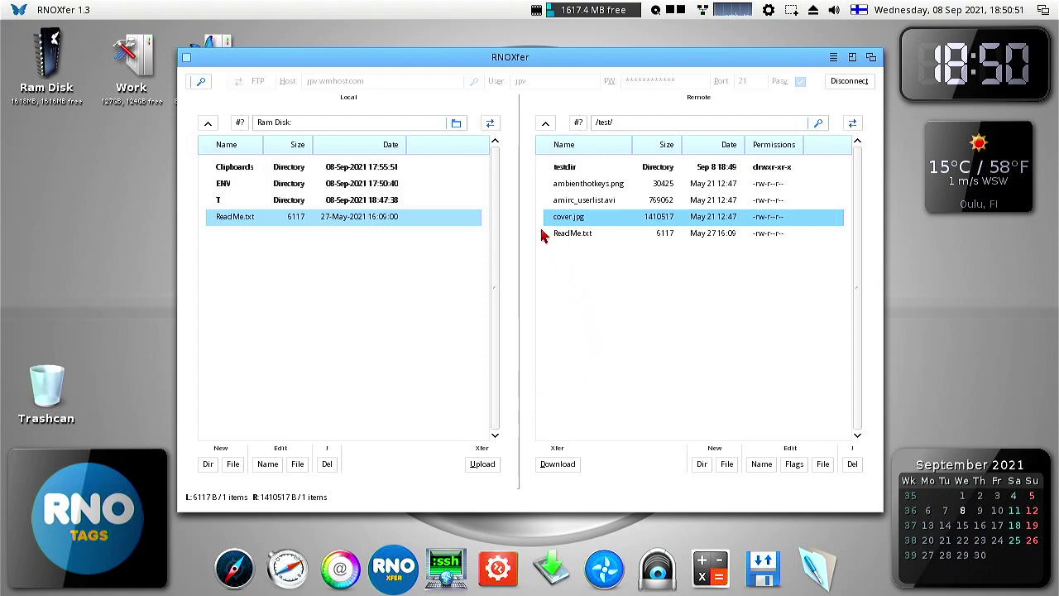
# - Hide the local lister so that only the remote file list is shown
pyautogui.rightClick(200, 4)
pyautogui.click(149, 9)
pyautogui.moveTo(80, 10)
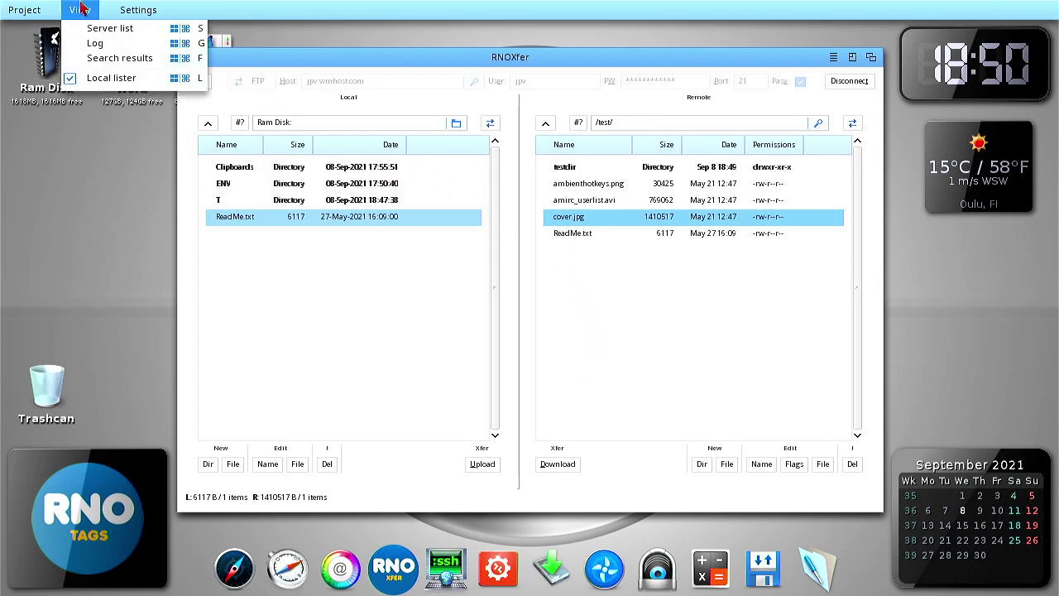
pyautogui.click(111, 77)
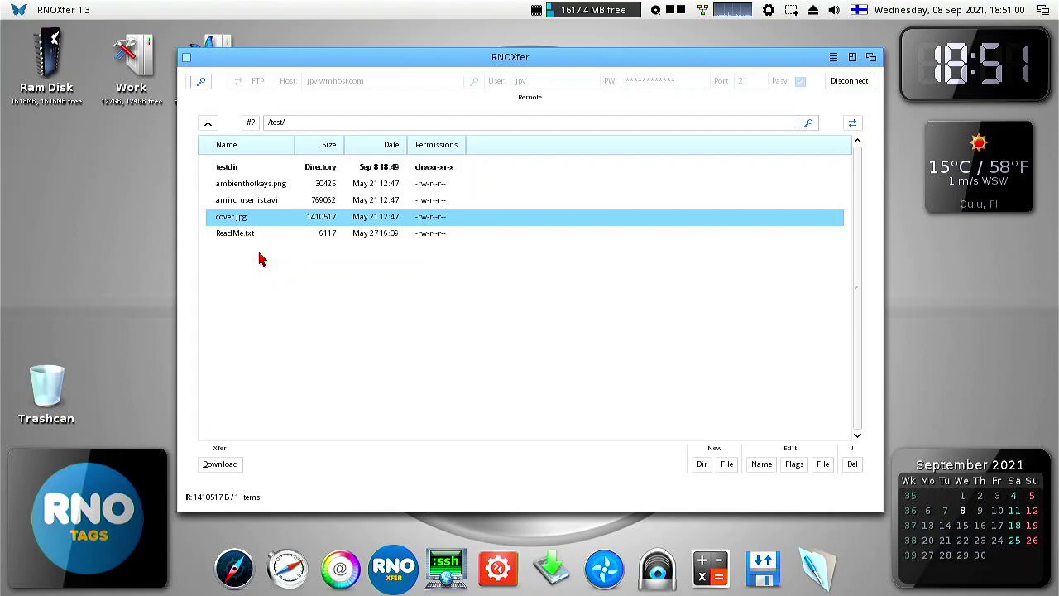
# - Open the Ram Disk in a file manager window and upload its ReadMe.txt to the remote /test/testdir/ directory
pyautogui.doubleClick(960, 291)
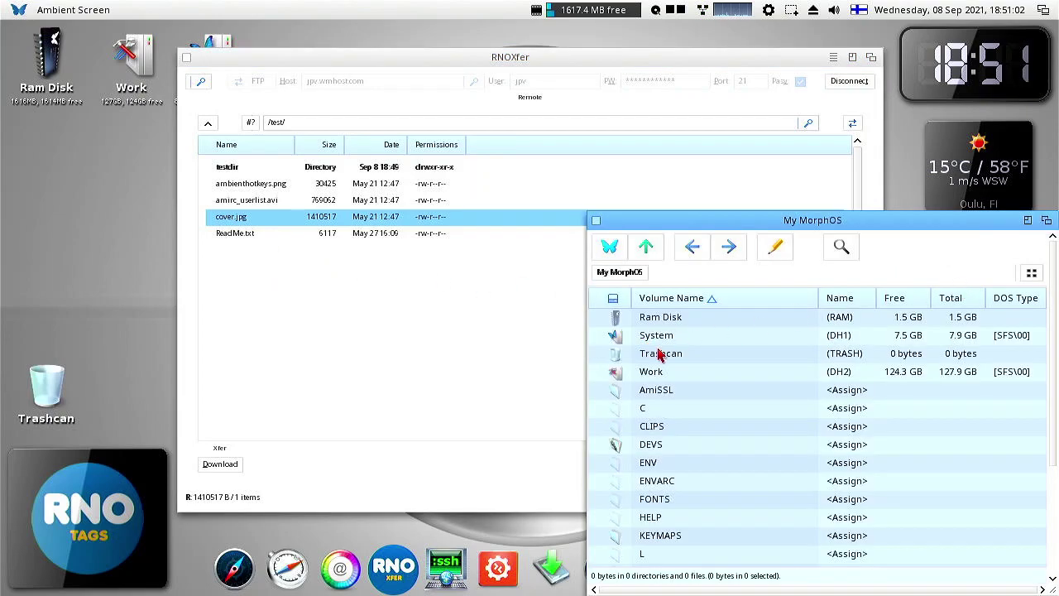
pyautogui.click(661, 321)
pyautogui.doubleClick(662, 323)
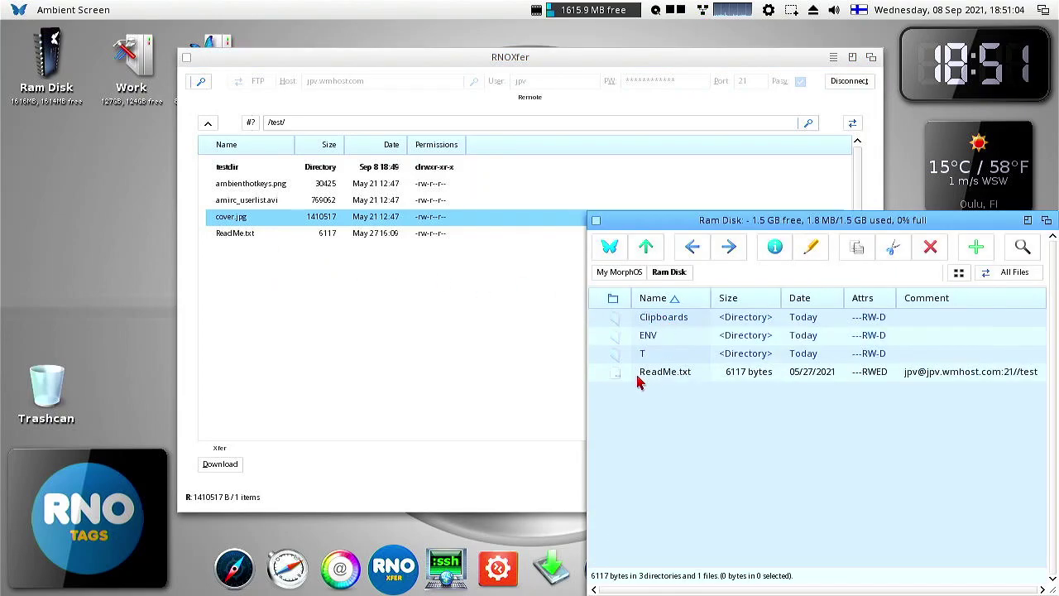
pyautogui.doubleClick(236, 170)
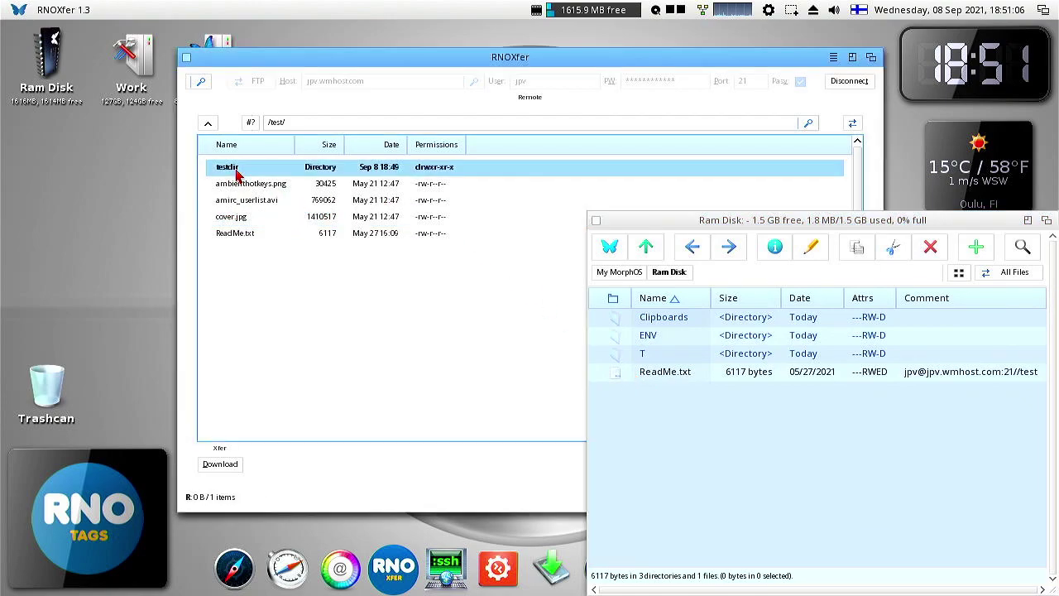
pyautogui.click(922, 452)
pyautogui.moveTo(613, 374); pyautogui.dragTo(367, 299)
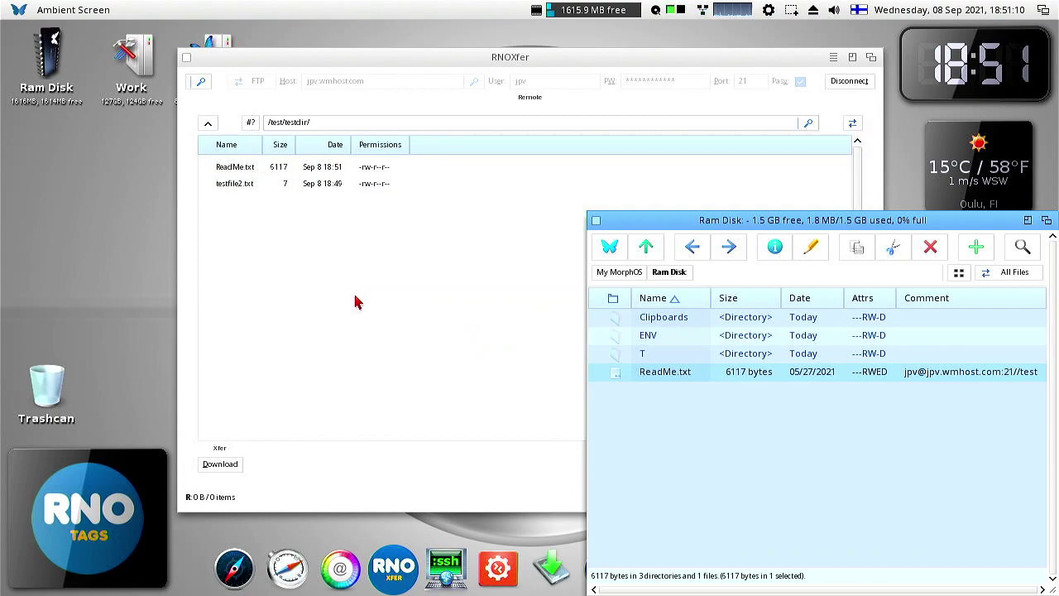
# - Download testfile2.txt from the remote testdir directory to the Ram Disk
pyautogui.click(245, 187)
pyautogui.click(222, 465)
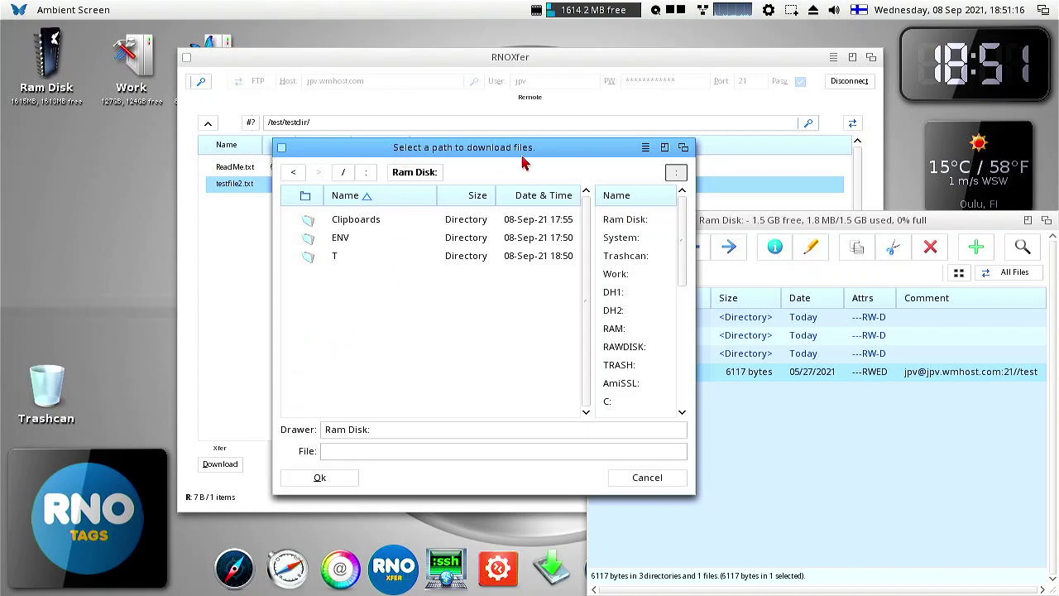
pyautogui.click(319, 478)
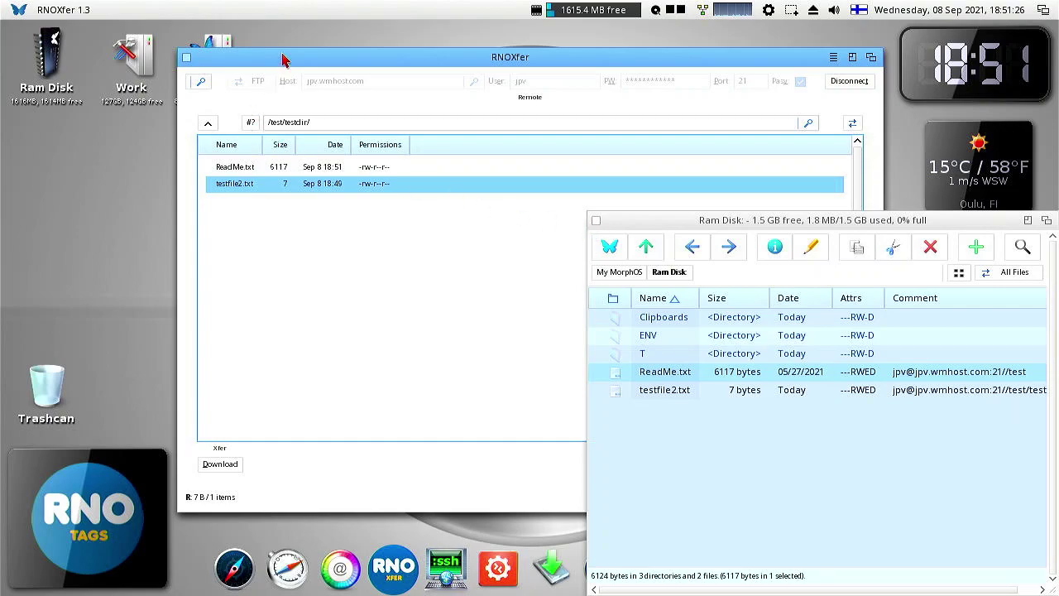
# - Show the local lister again and open the Clipboards directory in it
pyautogui.rightClick(80, 9)
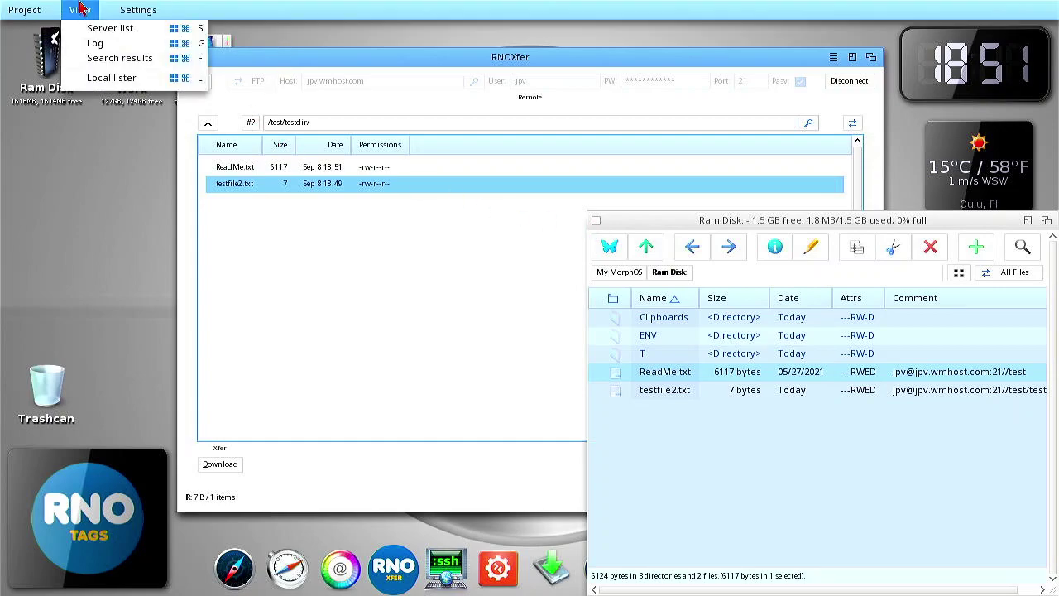
pyautogui.click(97, 78)
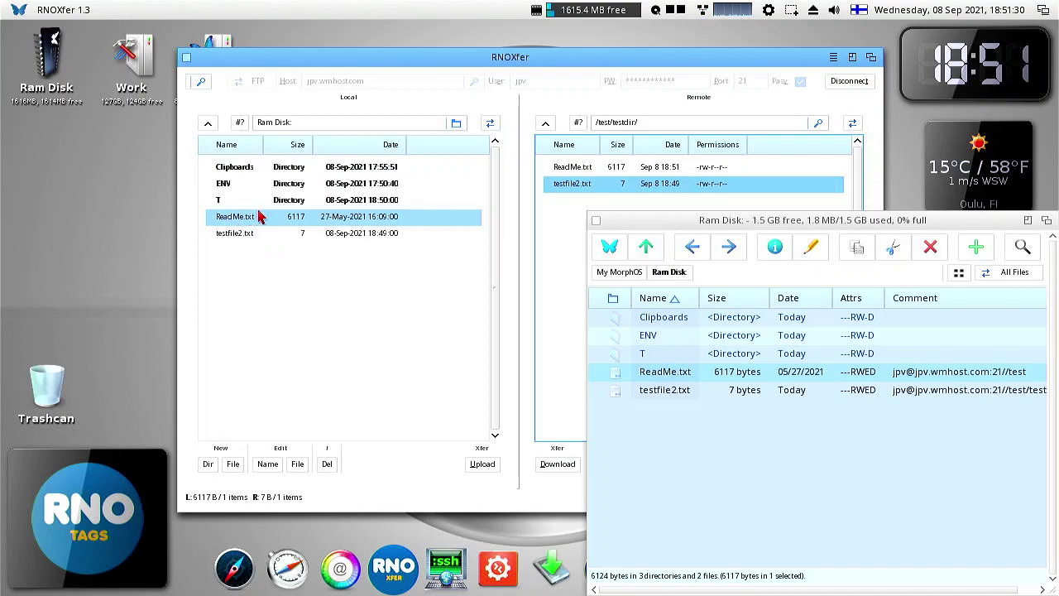
pyautogui.doubleClick(235, 170)
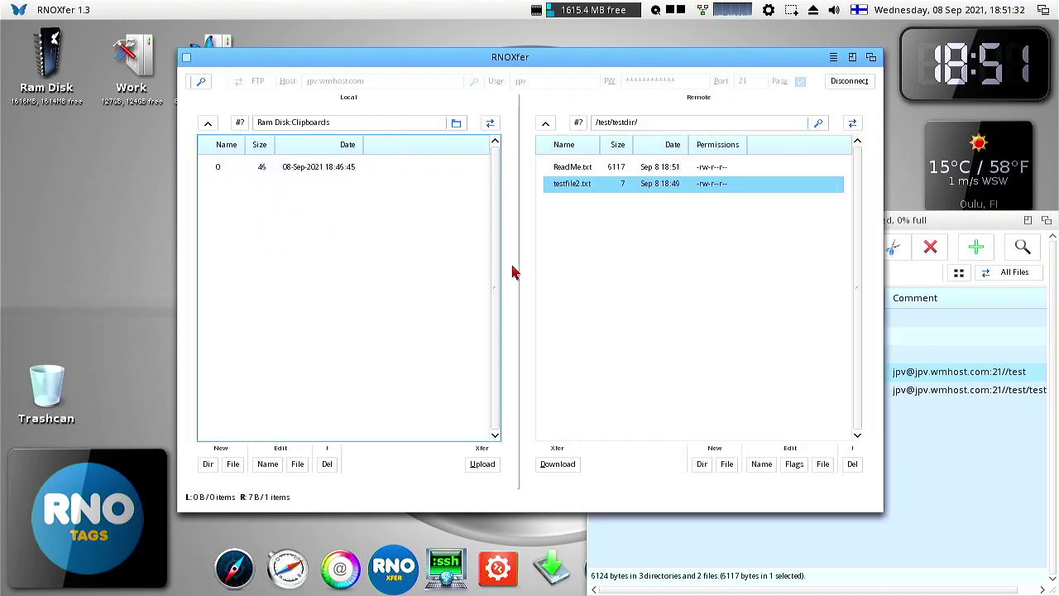
# - Drop T, ReadMe.txt and testfile2.txt from the Ram Disk window onto the local lister, then ReadMe.txt alone
pyautogui.click(944, 431)
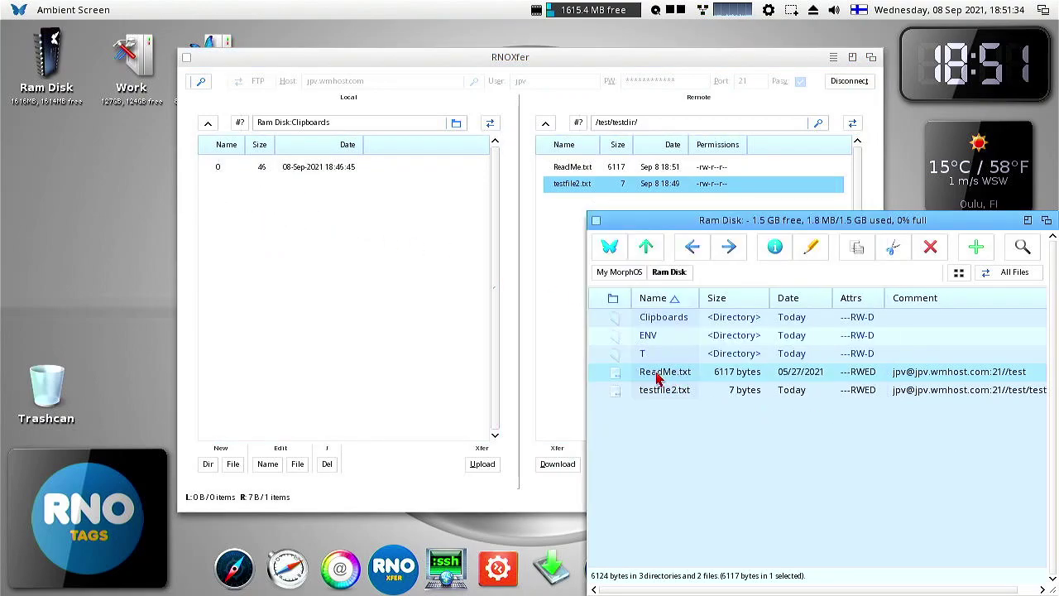
pyautogui.moveTo(644, 363); pyautogui.dragTo(265, 279)
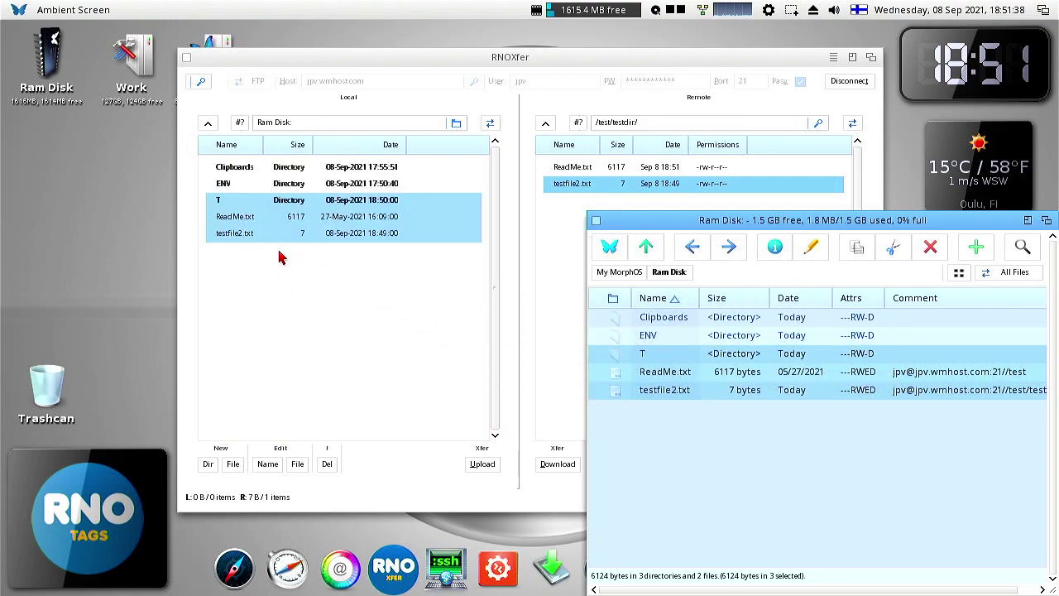
pyautogui.moveTo(603, 378); pyautogui.dragTo(275, 277)
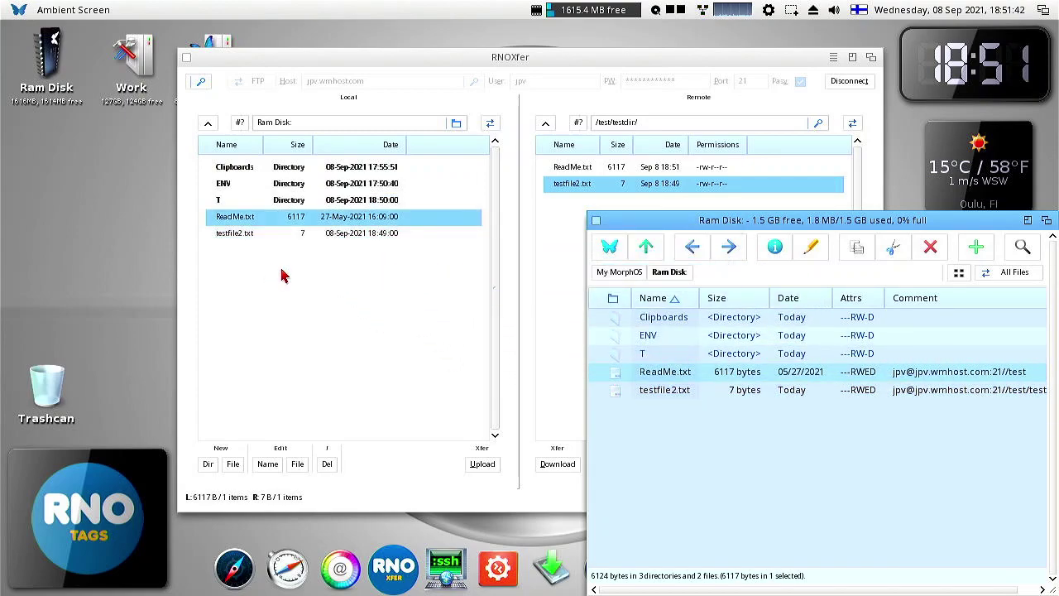
pyautogui.click(278, 302)
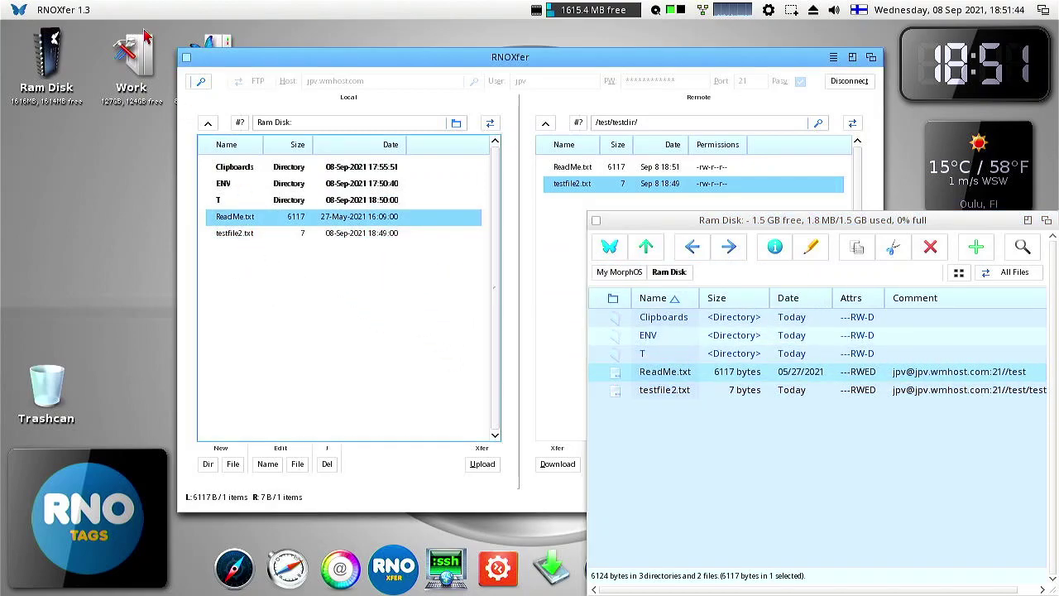
# - Open the server log, review its entries through to the latest transfer, and close it
pyautogui.rightClick(133, 5)
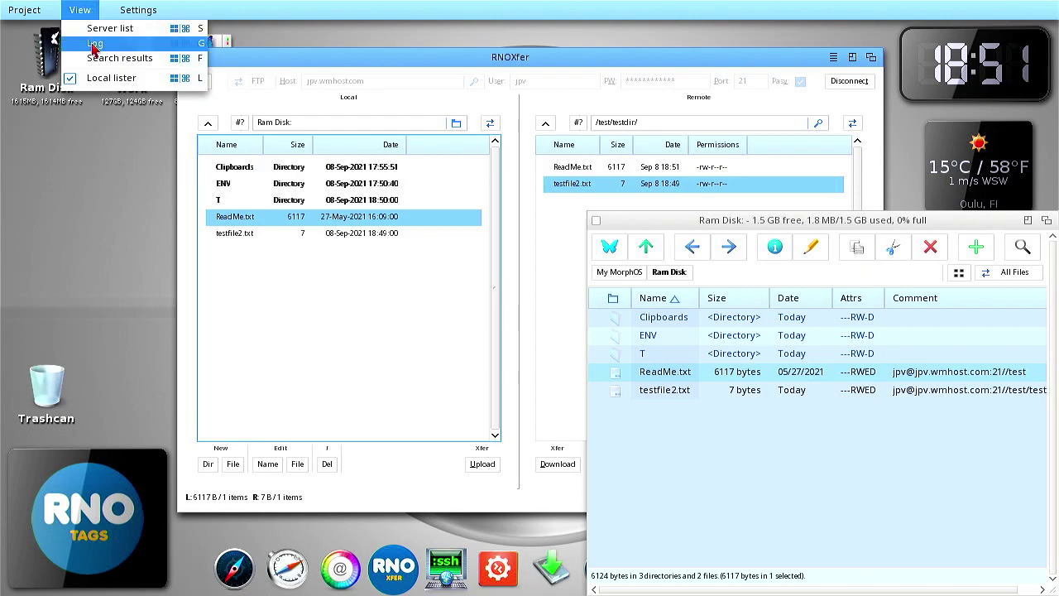
pyautogui.click(95, 42)
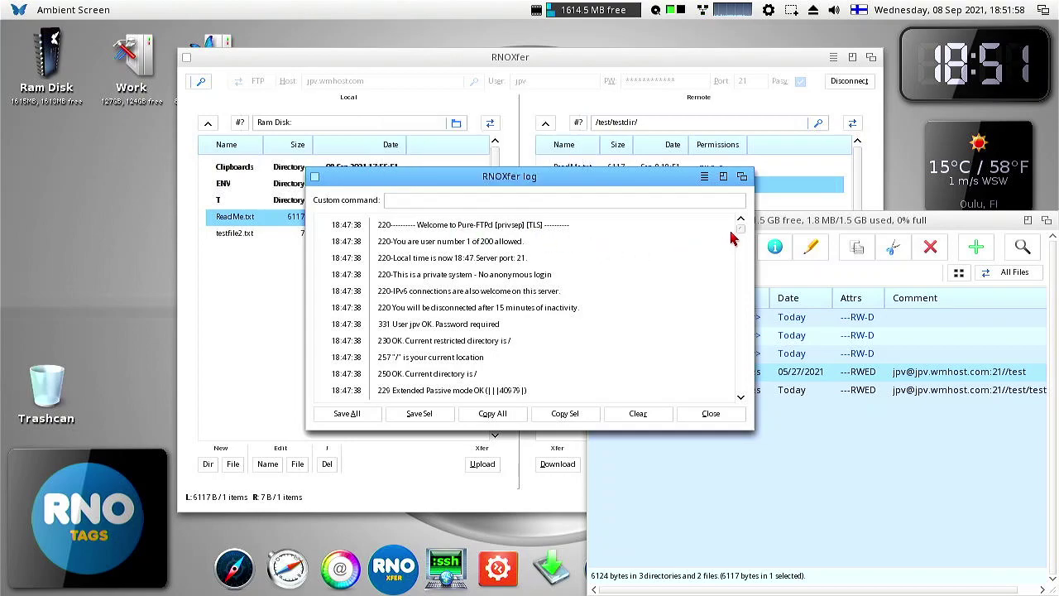
pyautogui.moveTo(743, 233); pyautogui.dragTo(741, 392)
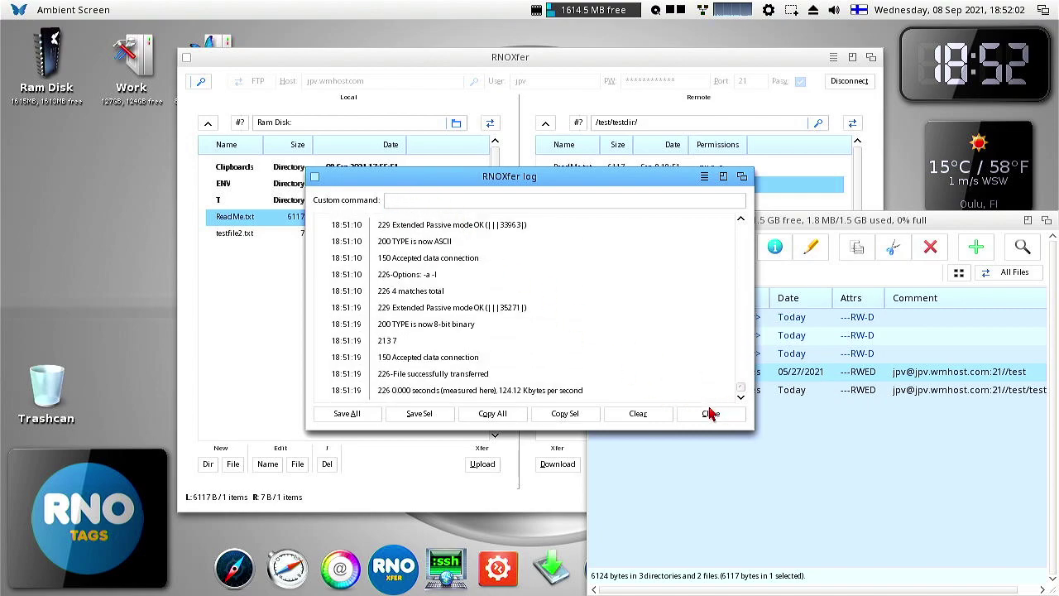
pyautogui.click(711, 416)
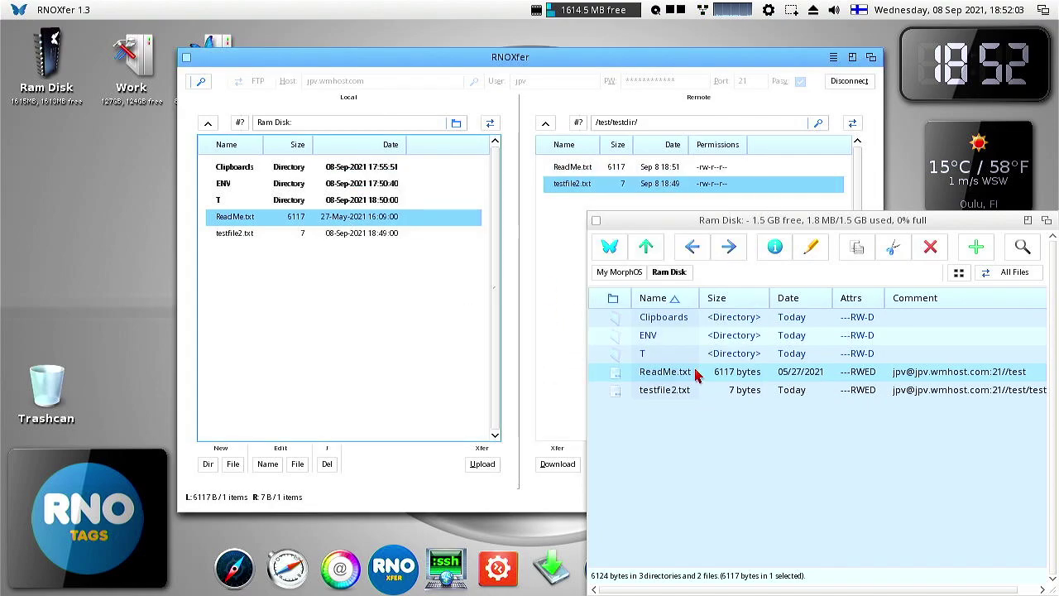
# - Close the Ram Disk window and quit RNOXfer
pyautogui.click(596, 220)
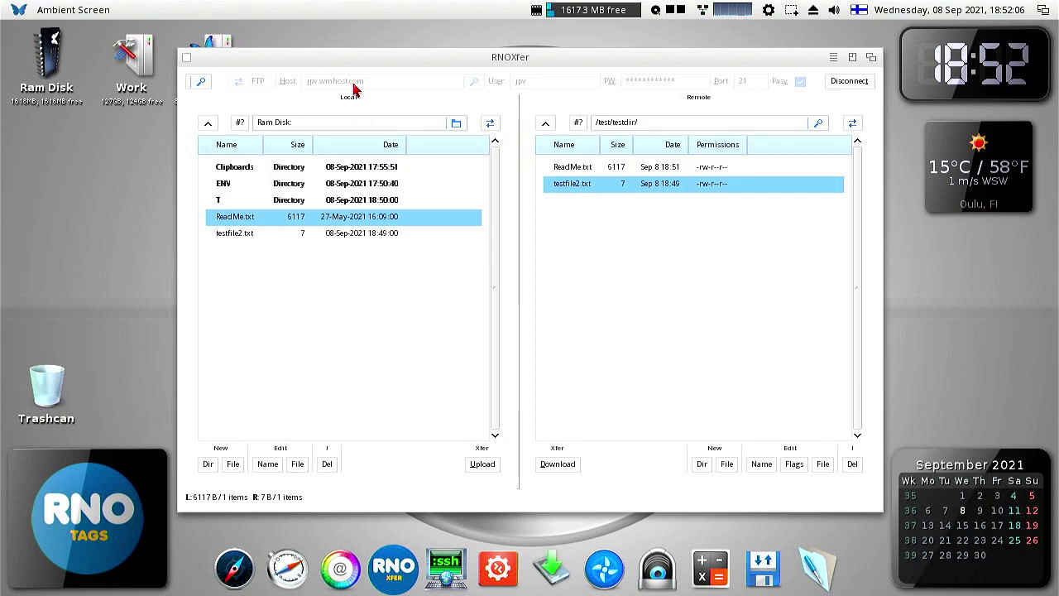
pyautogui.click(296, 56)
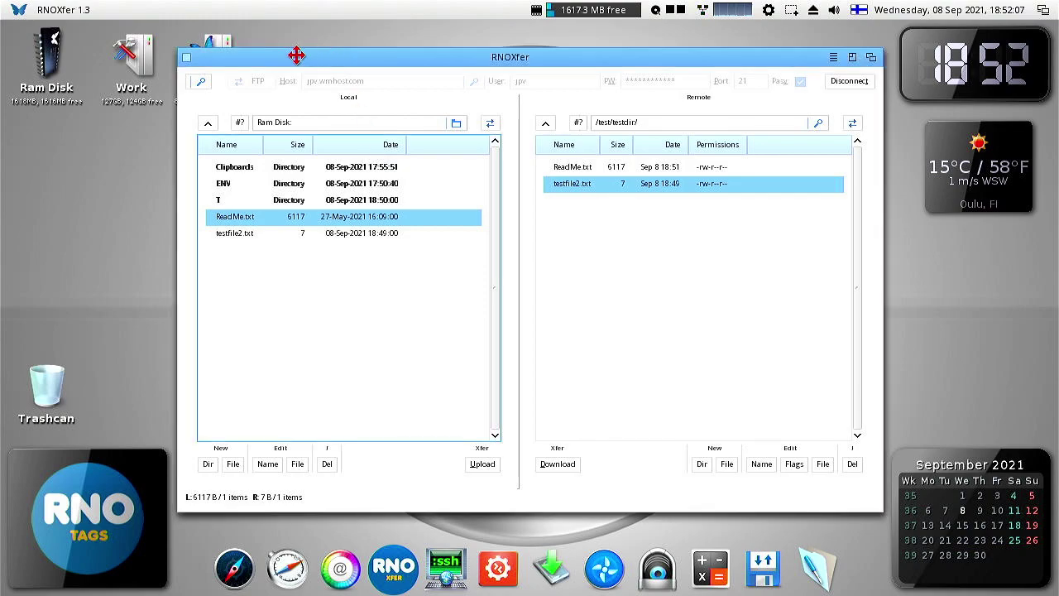
pyautogui.click(186, 58)
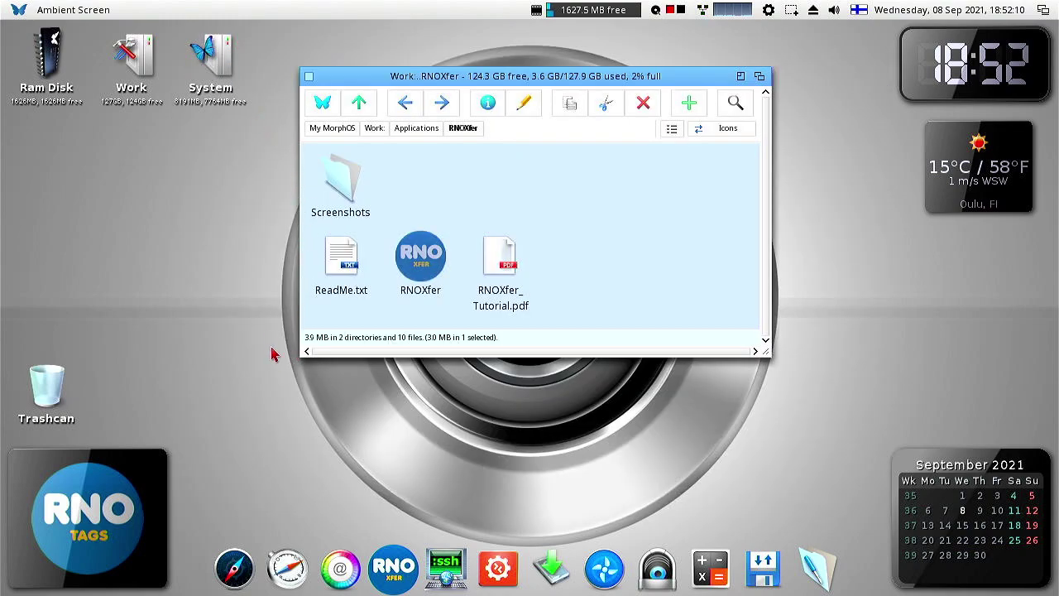
# - Open a new Ambient Shell and enter the program path work:Applications/RNOXfer/RNOXfer at the prompt, without running it
pyautogui.press('super+w')
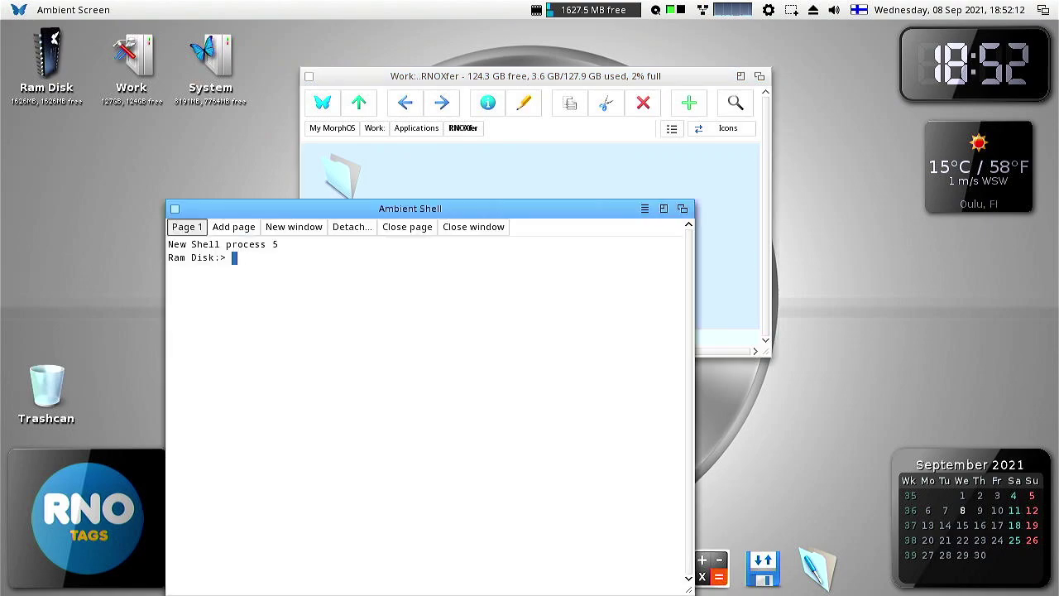
pyautogui.write('work:app')
pyautogui.press('Tab')
pyautogui.press('Return')
pyautogui.write('rnox')
pyautogui.press('Tab')
pyautogui.press('Down')
pyautogui.press('Return')
pyautogui.write('rno')
pyautogui.press('Tab')
pyautogui.press('Return')
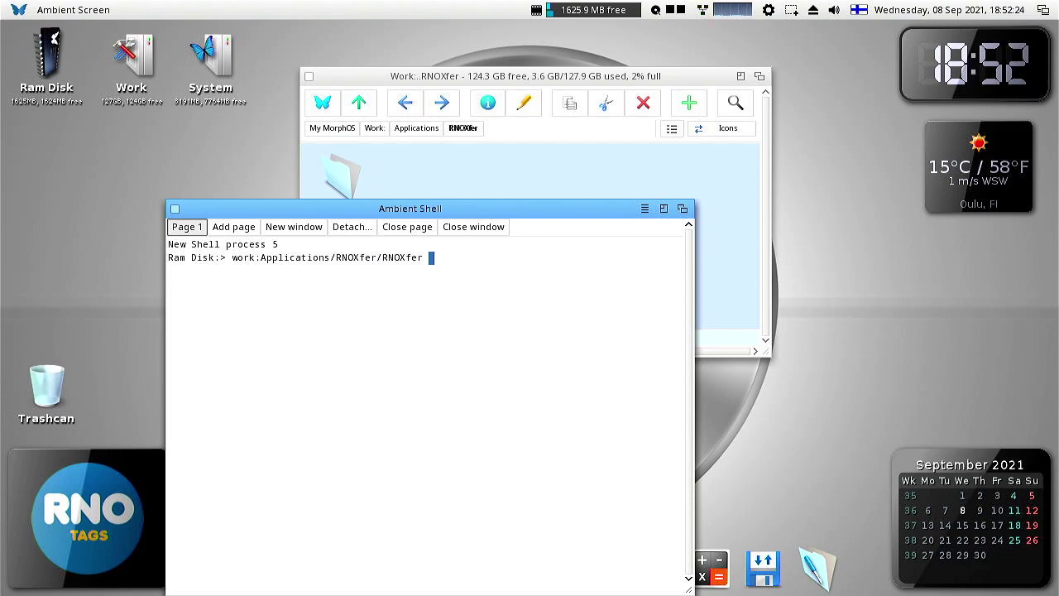
# - Add the arguments -select amigaaa.com -connect to the RNOXfer command and run it
pyautogui.write('-sele')
pyautogui.write('amigaaa.com -connect')
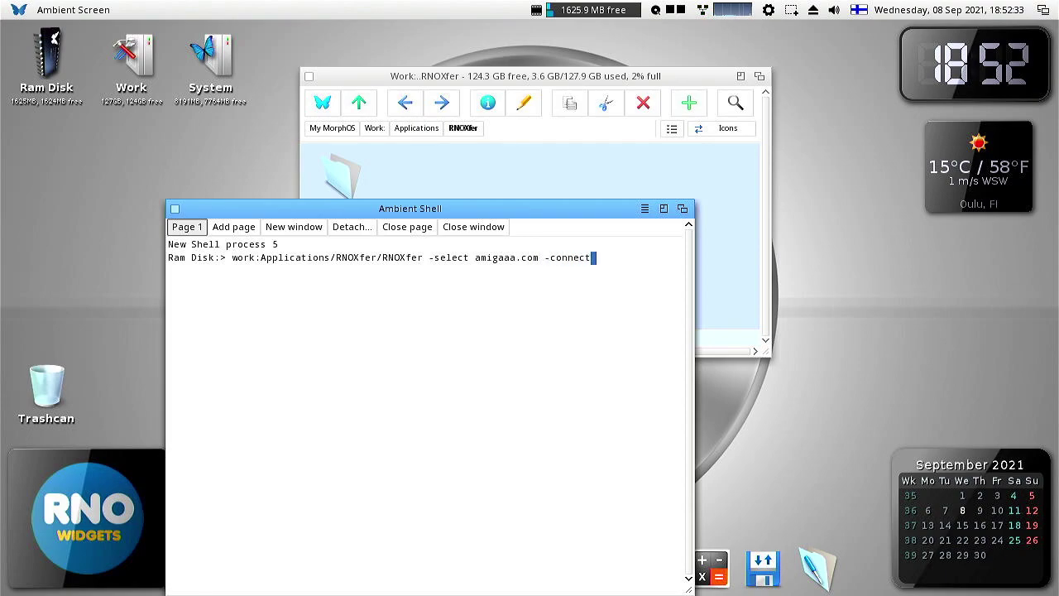
pyautogui.press('Return')
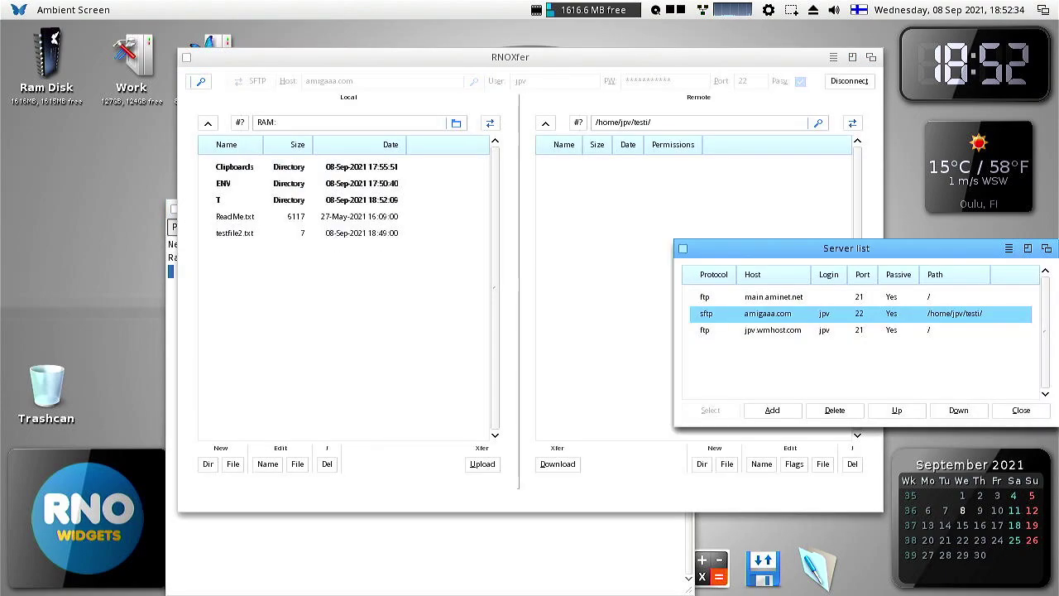